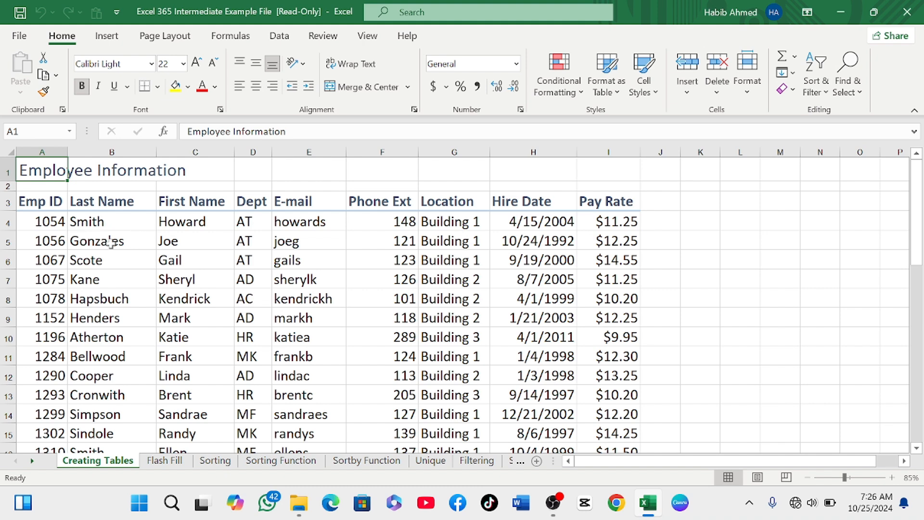
- Review the employee records and column headings on the Creating Tables sheet, from Emp ID through Pay Rate
scroll(250, 289, "down", 4)
scroll(257, 290, "down", 2)
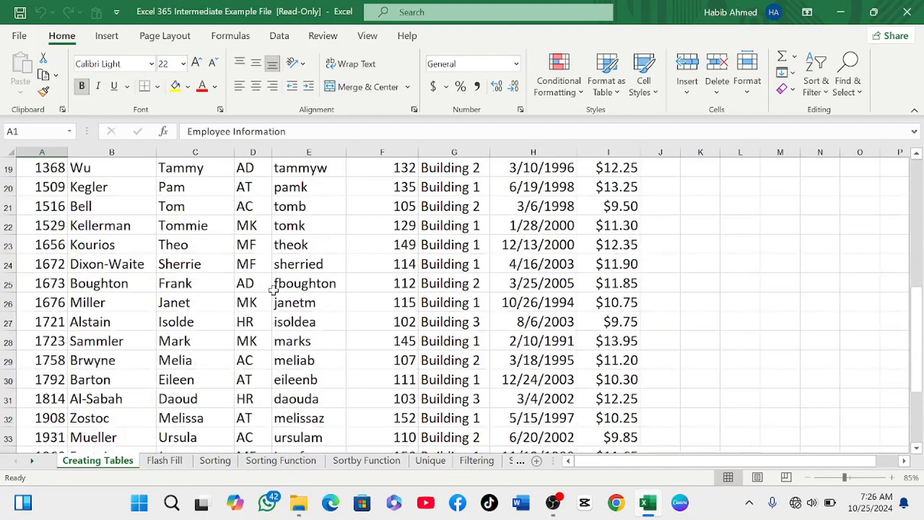
scroll(263, 288, "up", 6)
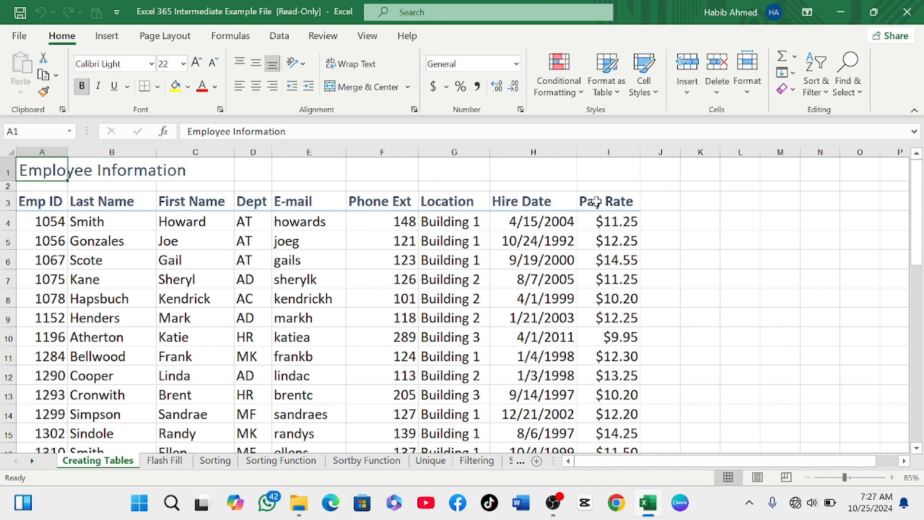
scroll(304, 414, "down", 12)
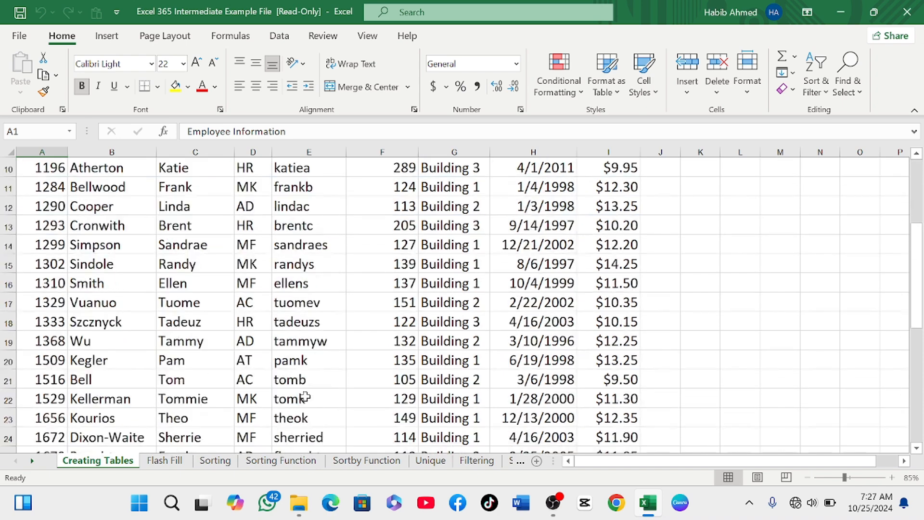
scroll(300, 390, "up", 3)
scroll(300, 385, "up", 9)
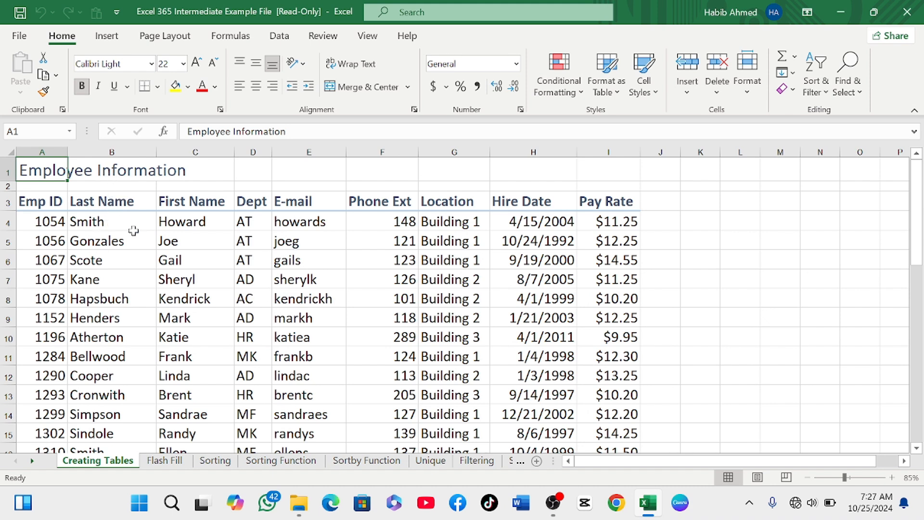
scroll(293, 256, "down", 1)
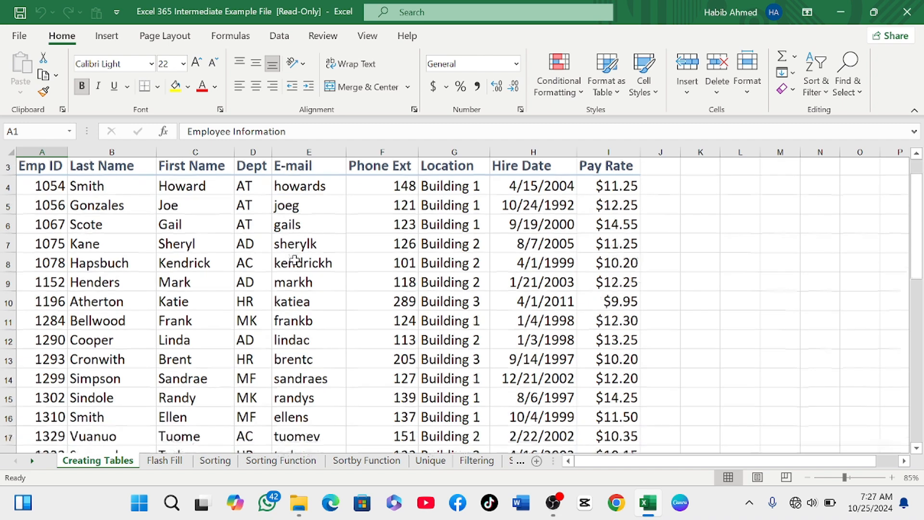
scroll(305, 273, "down", 1)
scroll(305, 272, "up", 2)
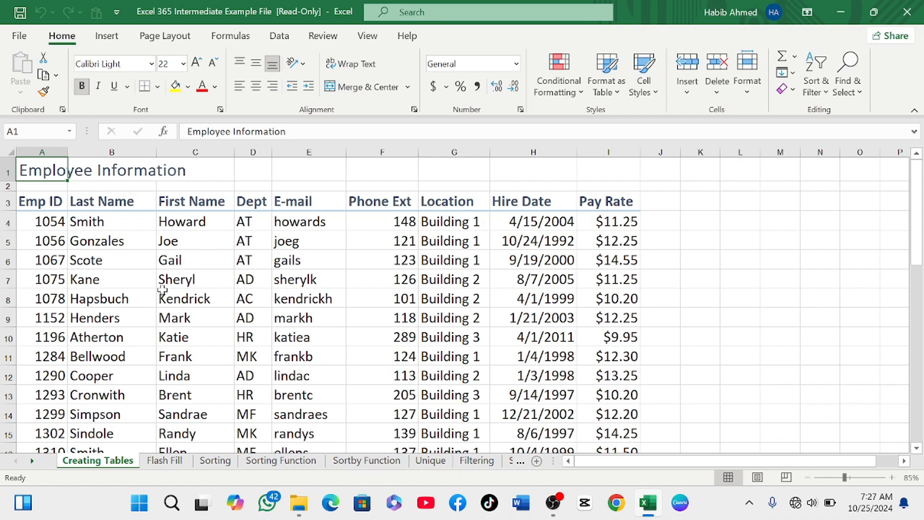
scroll(236, 355, "down", 6)
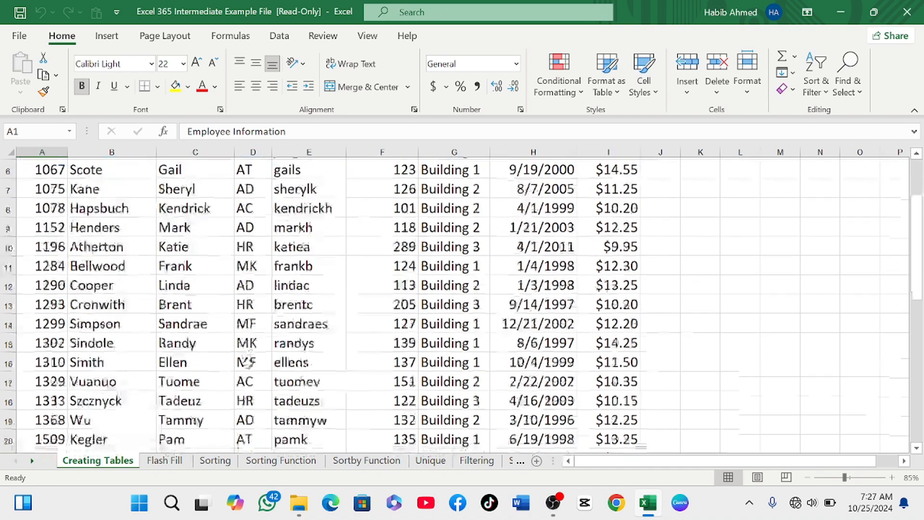
scroll(277, 362, "up", 2)
scroll(277, 362, "up", 4)
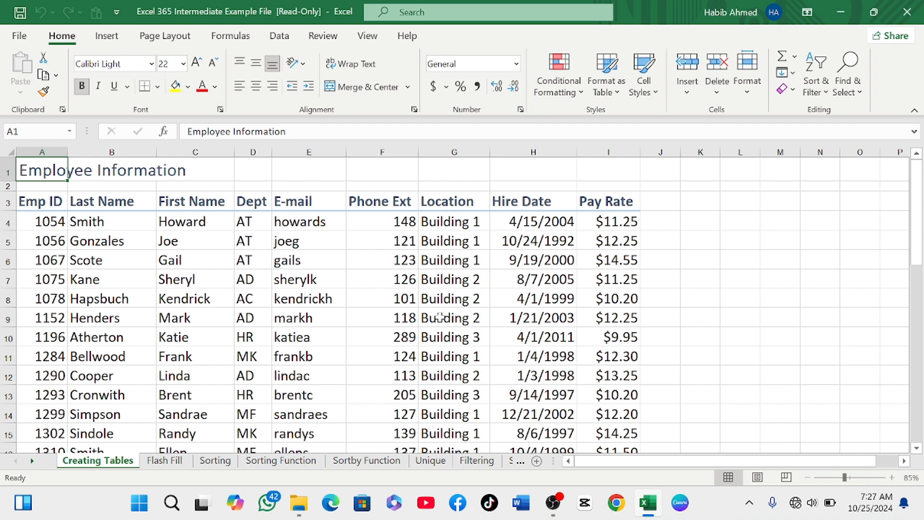
scroll(439, 317, "down", 2)
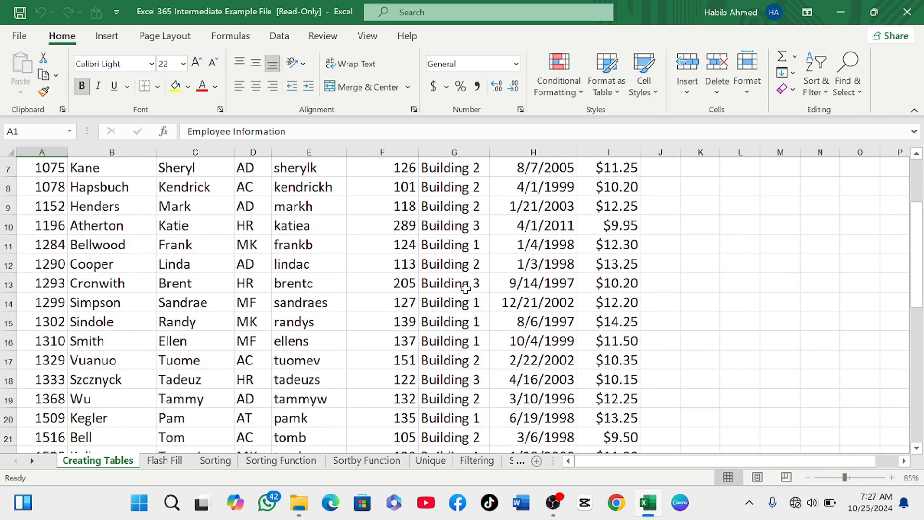
scroll(407, 255, "down", 3)
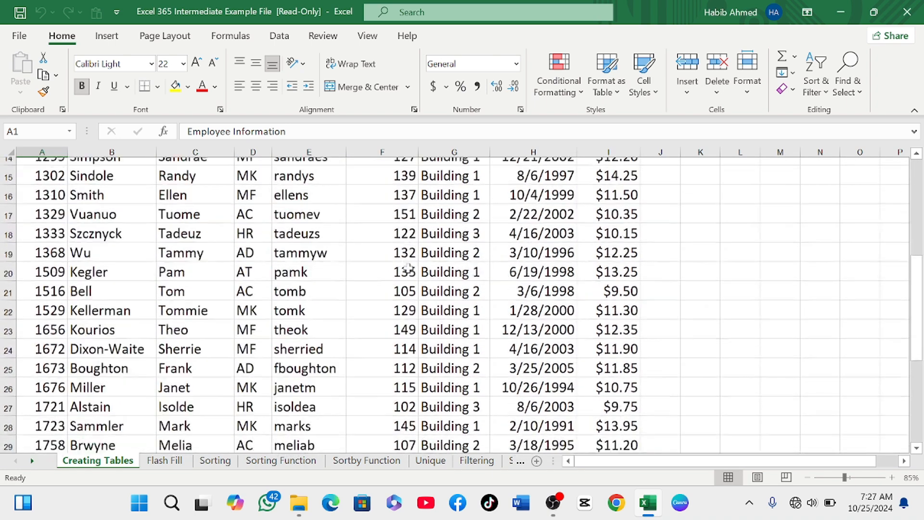
scroll(408, 268, "down", 1)
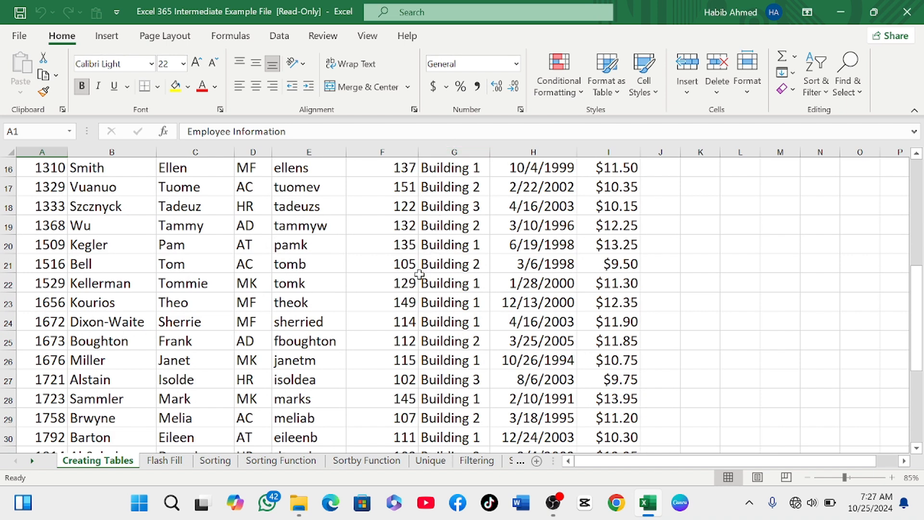
scroll(420, 274, "up", 5)
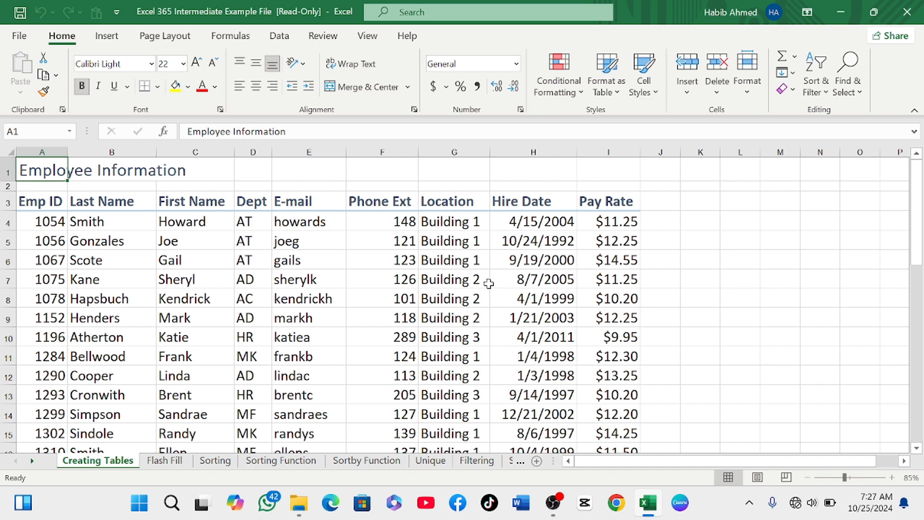
scroll(475, 289, "down", 1)
scroll(474, 290, "down", 7)
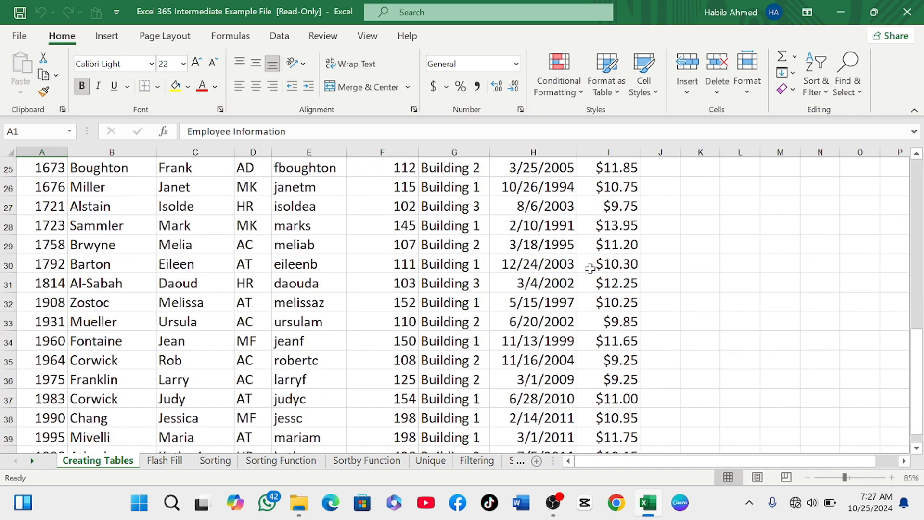
scroll(597, 282, "up", 8)
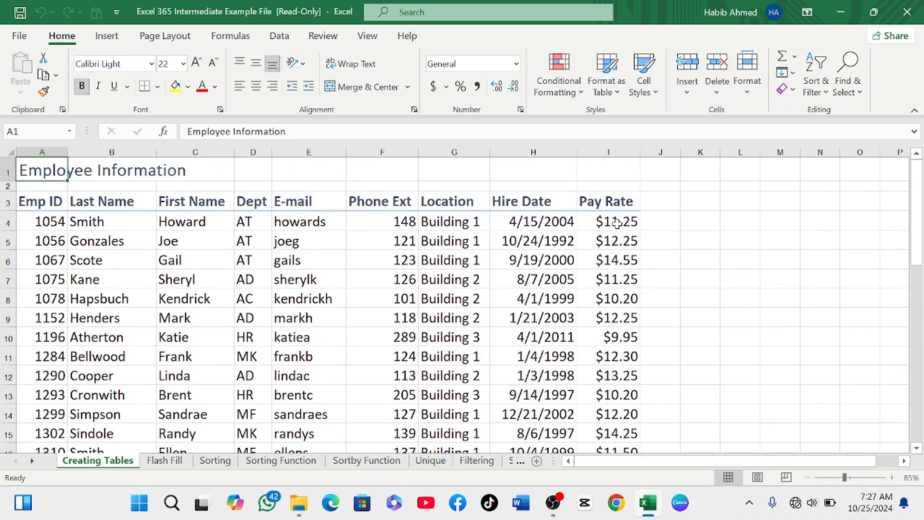
scroll(583, 230, "down", 5)
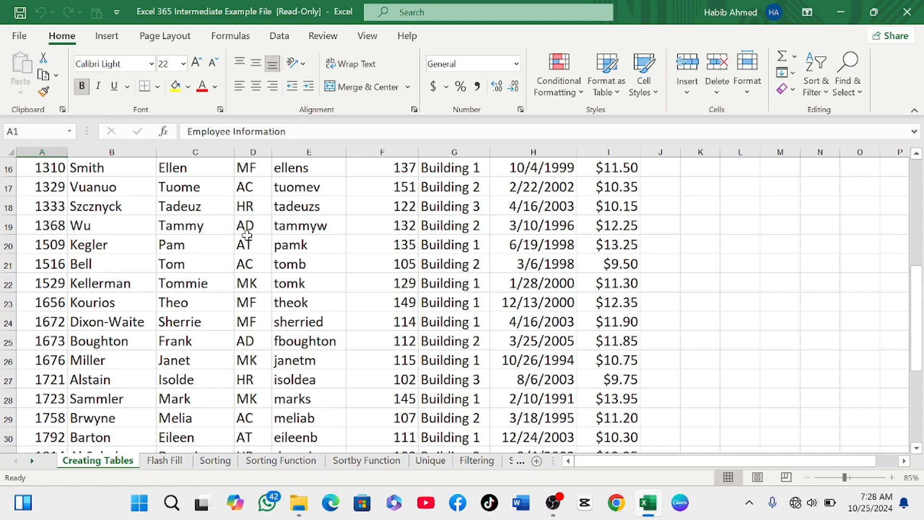
scroll(236, 246, "up", 5)
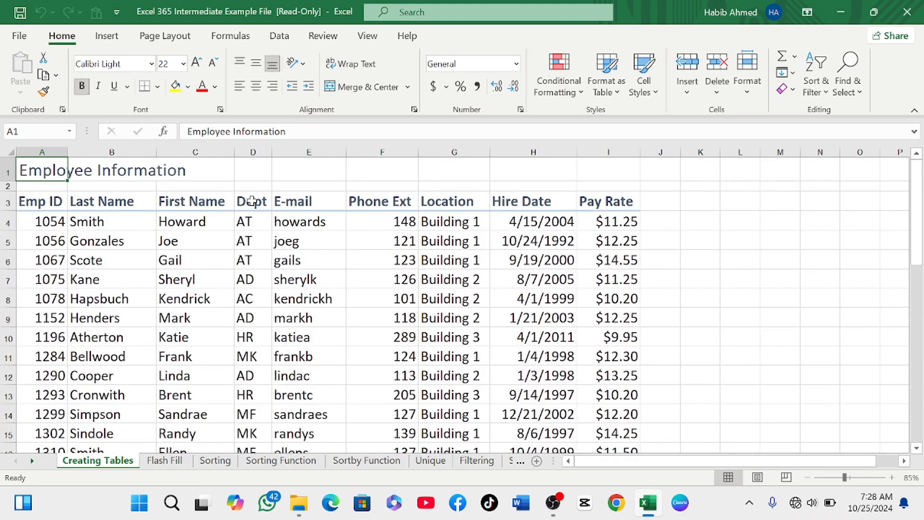
scroll(243, 264, "down", 2)
scroll(225, 316, "up", 2)
- Convert the employee data in A3:I40, including its header row, into an Excel table with headers
left_click(325, 284)
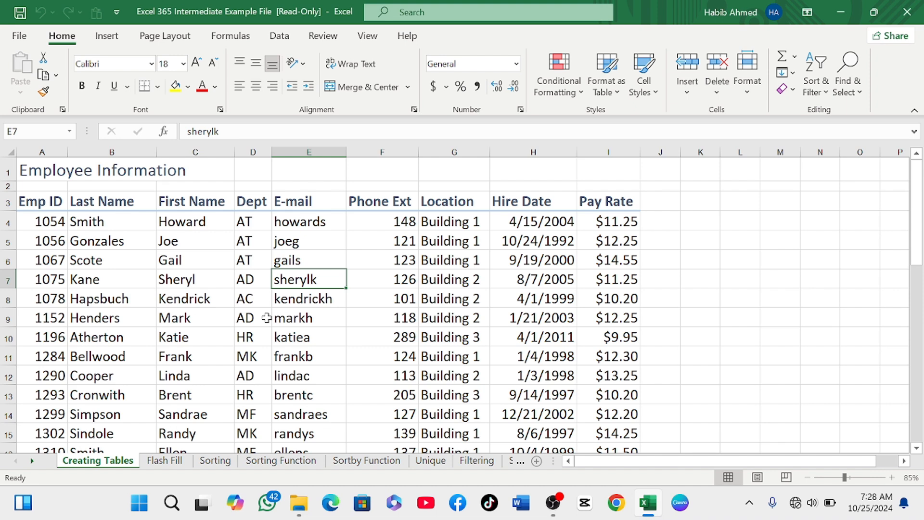
key("ctrl+a")
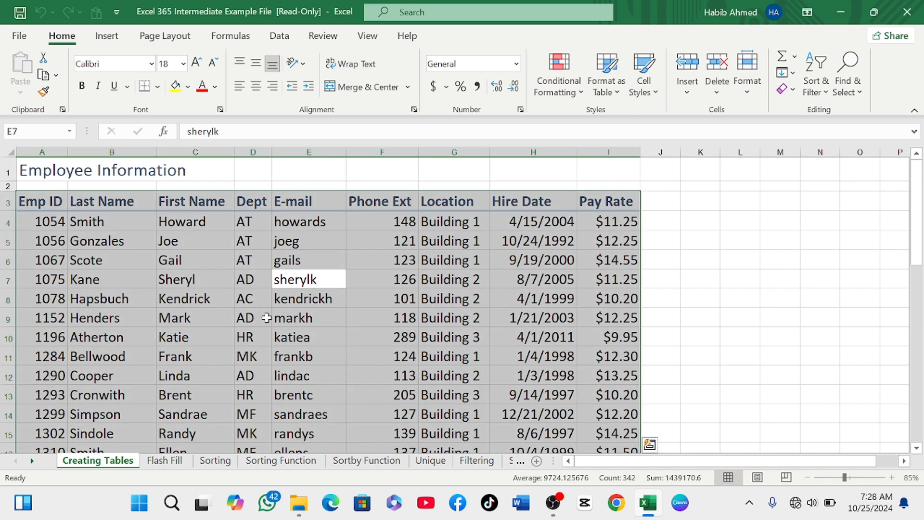
scroll(268, 294, "down", 1)
scroll(268, 294, "up", 1)
scroll(268, 295, "down", 2)
scroll(268, 294, "up", 2)
left_click(106, 42)
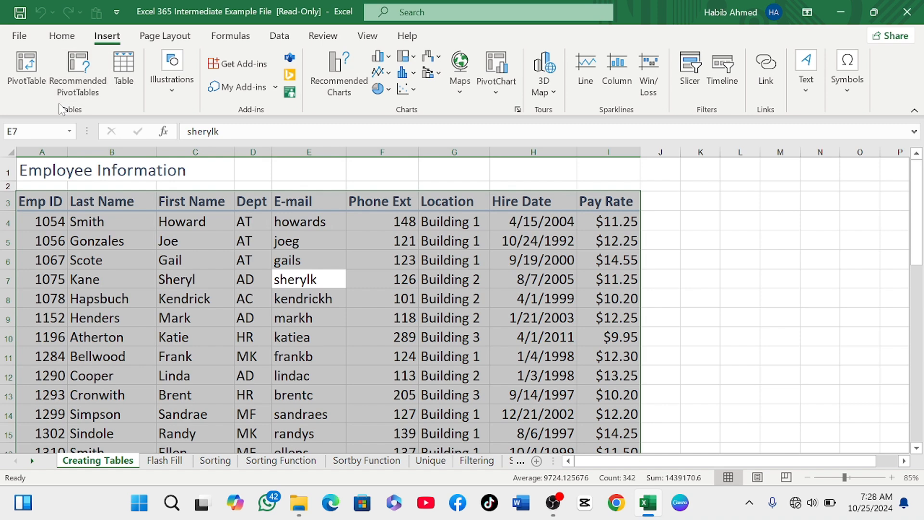
left_click(119, 83)
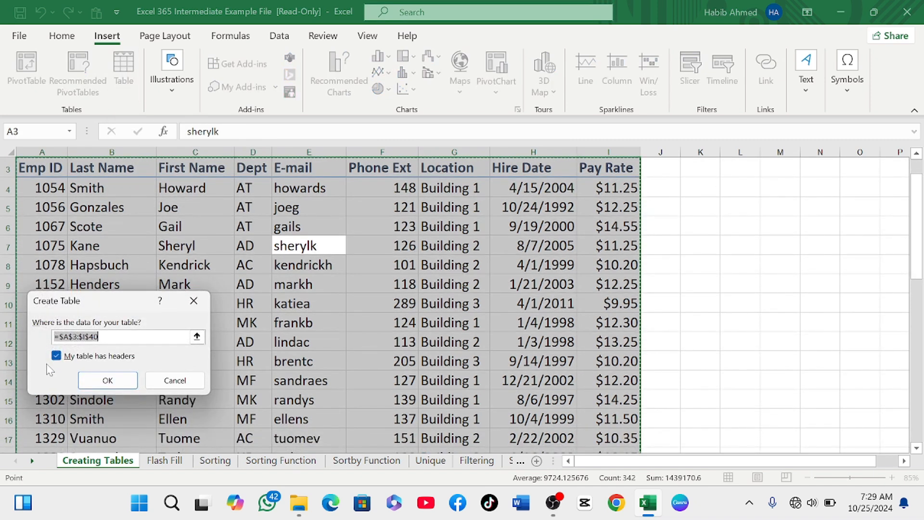
left_click(120, 335)
left_click(108, 381)
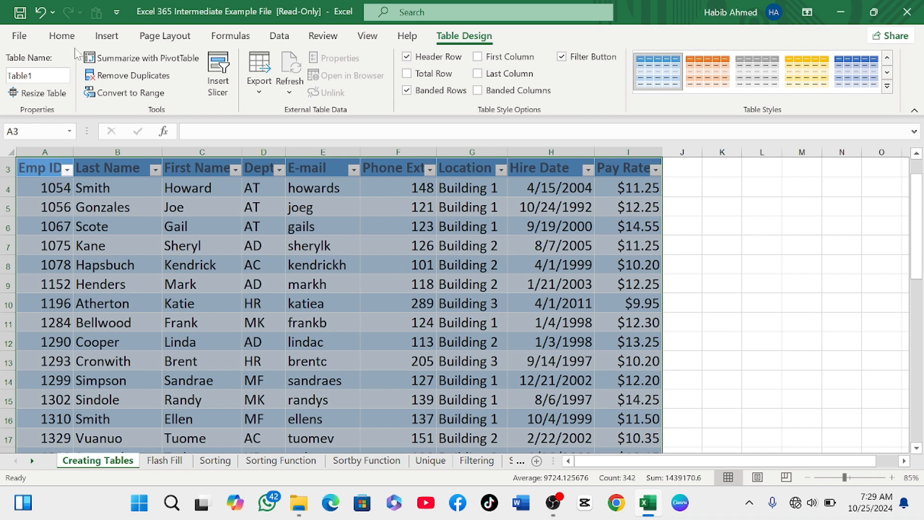
- Examine the new table's row formatting, filter controls and column headings throughout the employee records
scroll(332, 288, "up", 1)
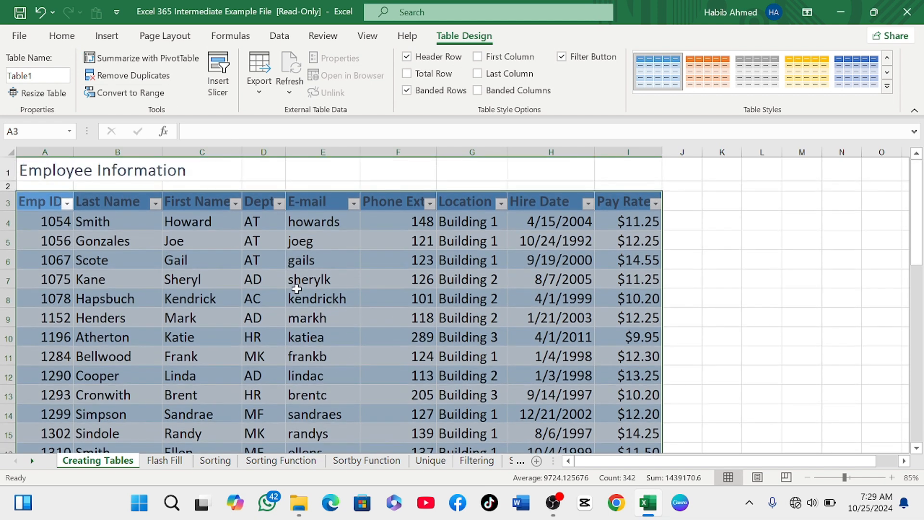
scroll(296, 289, "down", 2)
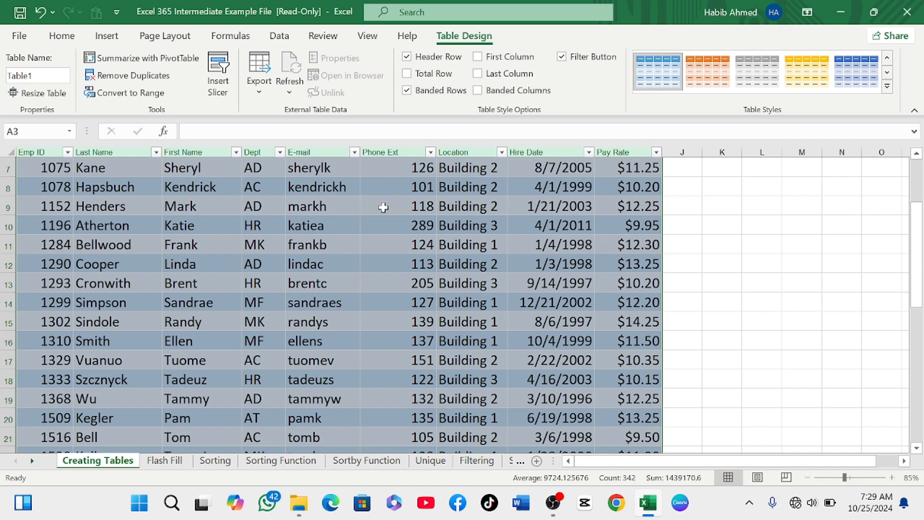
scroll(407, 258, "down", 2)
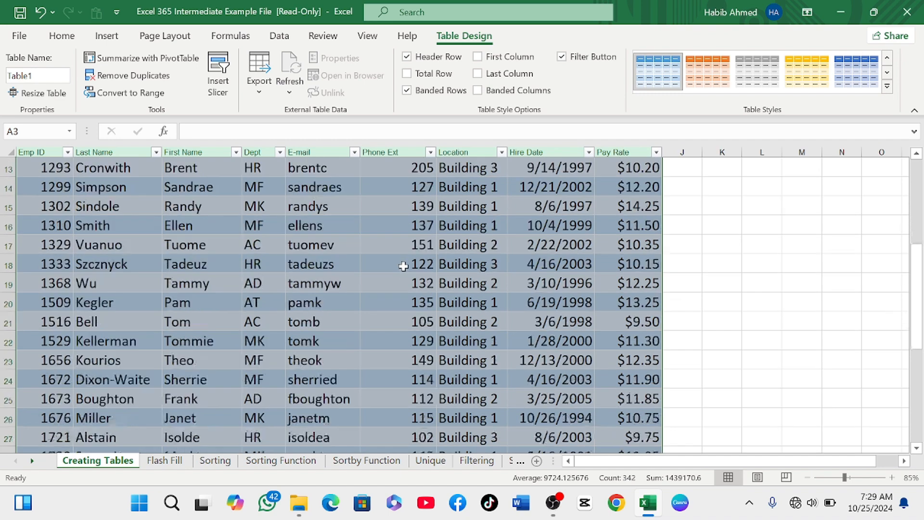
scroll(385, 272, "up", 1)
scroll(376, 277, "up", 2)
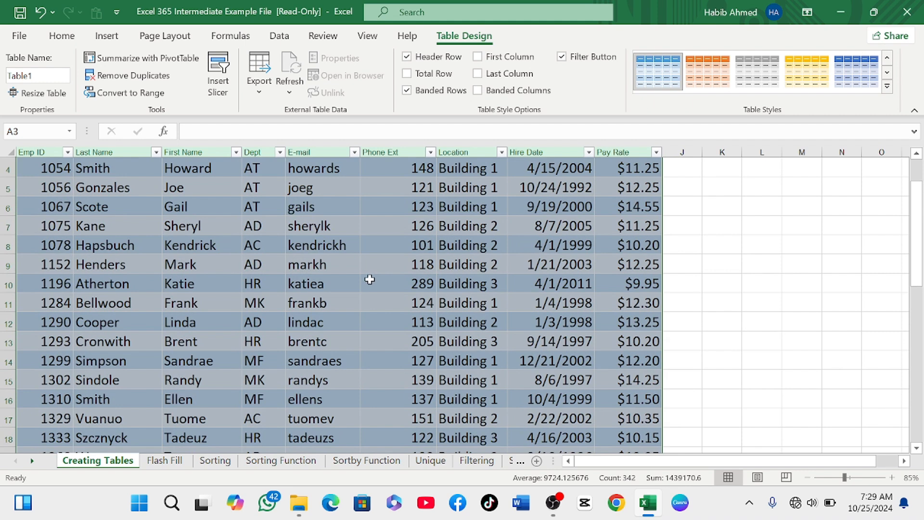
scroll(319, 282, "up", 1)
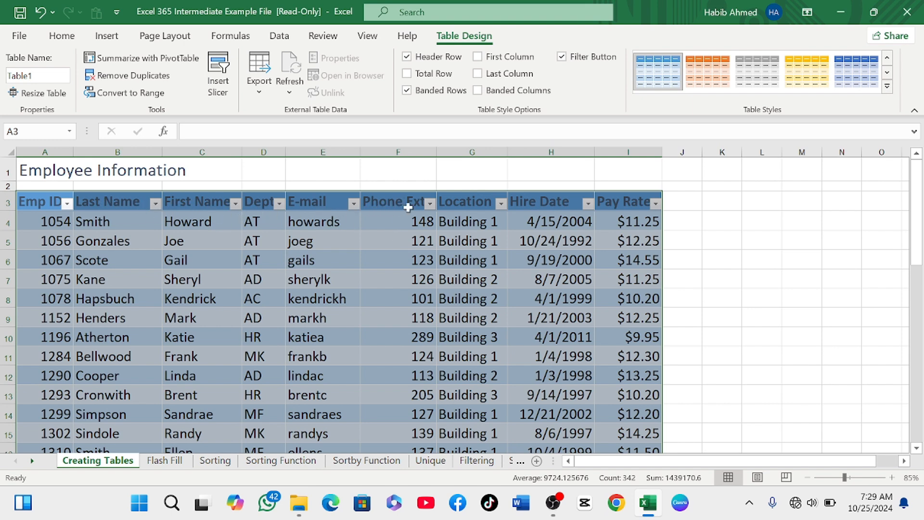
scroll(330, 236, "down", 2)
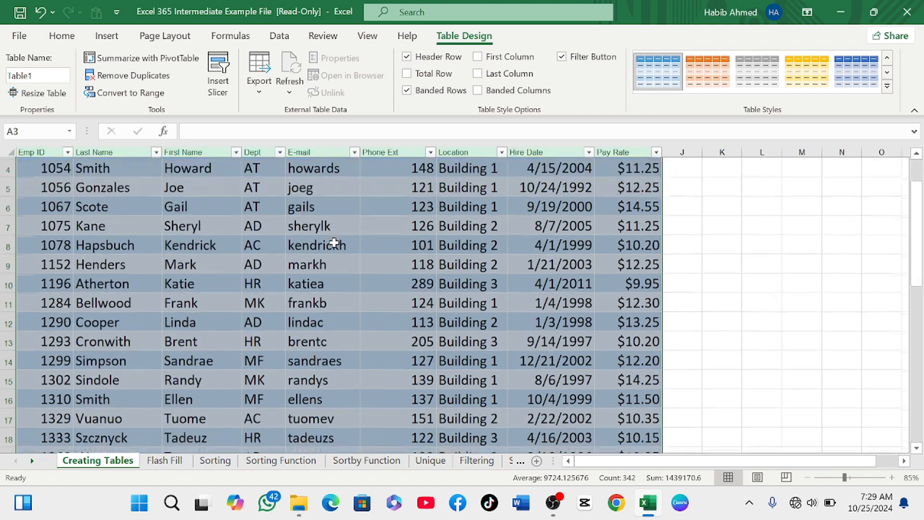
scroll(368, 221, "down", 1)
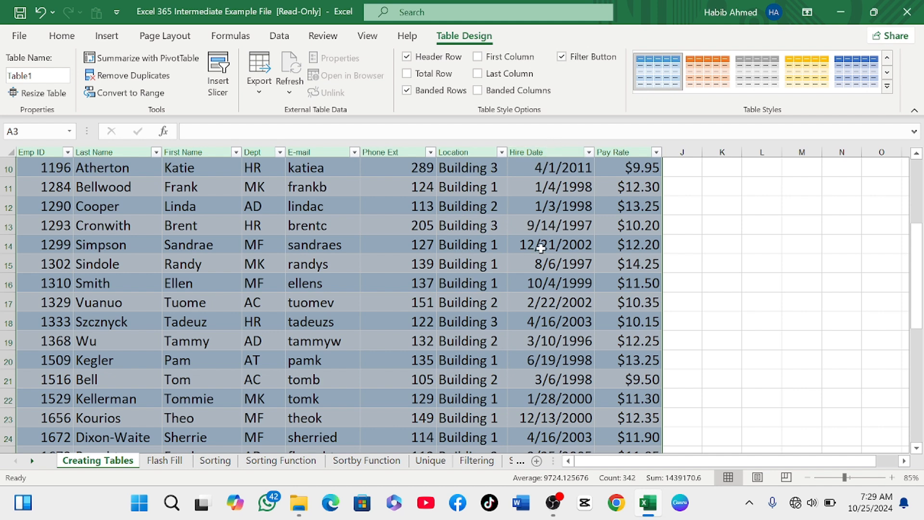
scroll(537, 243, "down", 1)
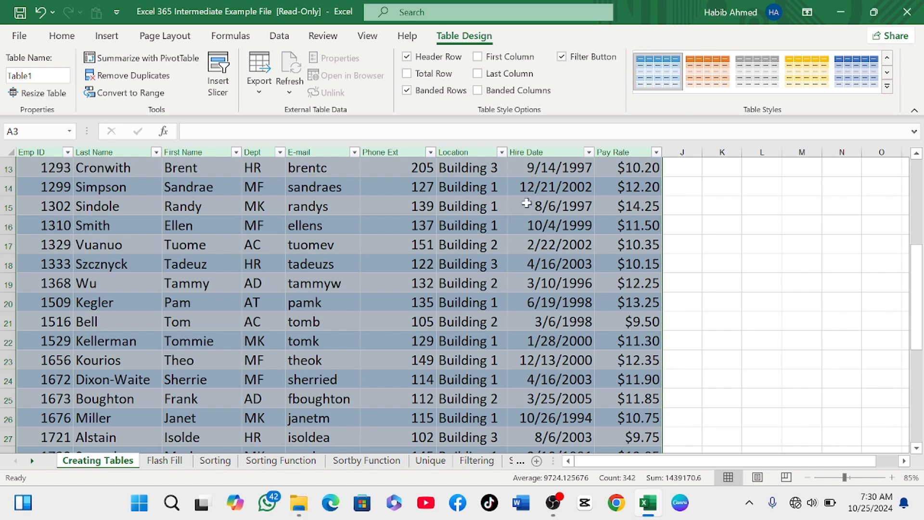
scroll(505, 214, "down", 2)
scroll(504, 209, "up", 5)
scroll(504, 209, "up", 2)
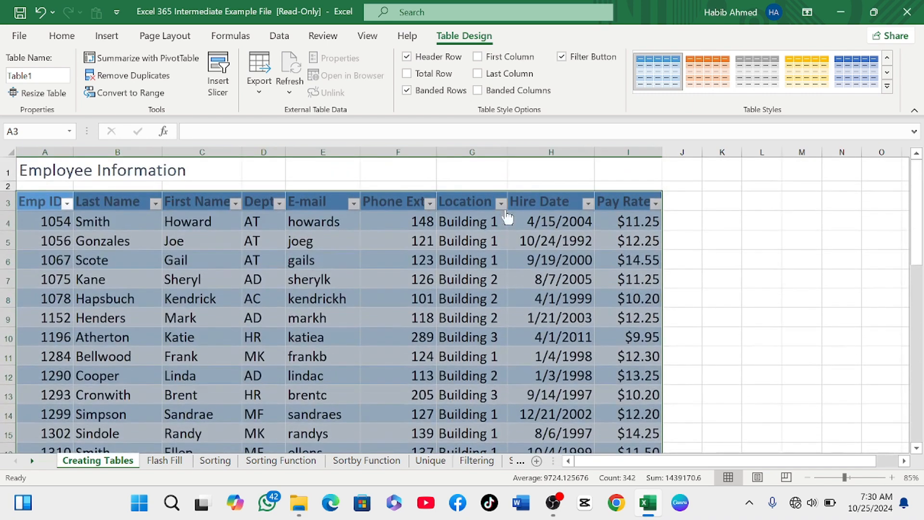
scroll(625, 231, "down", 2)
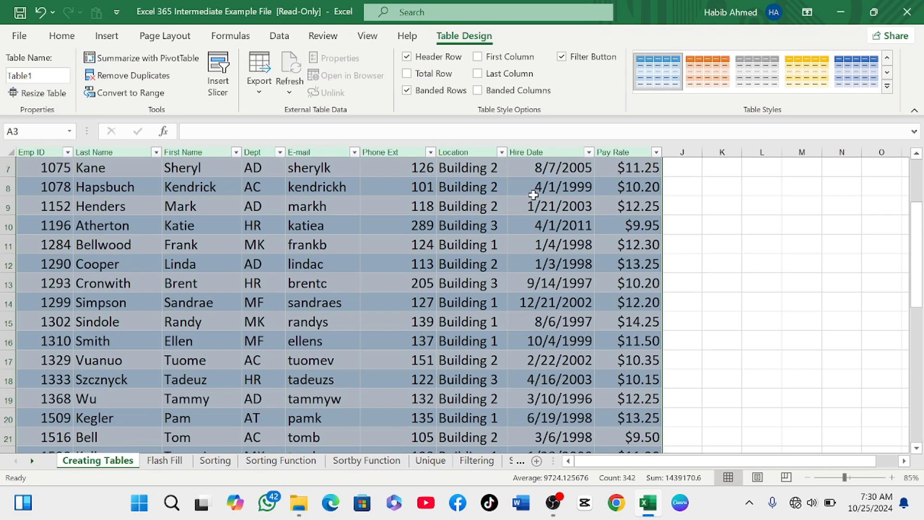
scroll(531, 271, "down", 1)
scroll(533, 265, "up", 3)
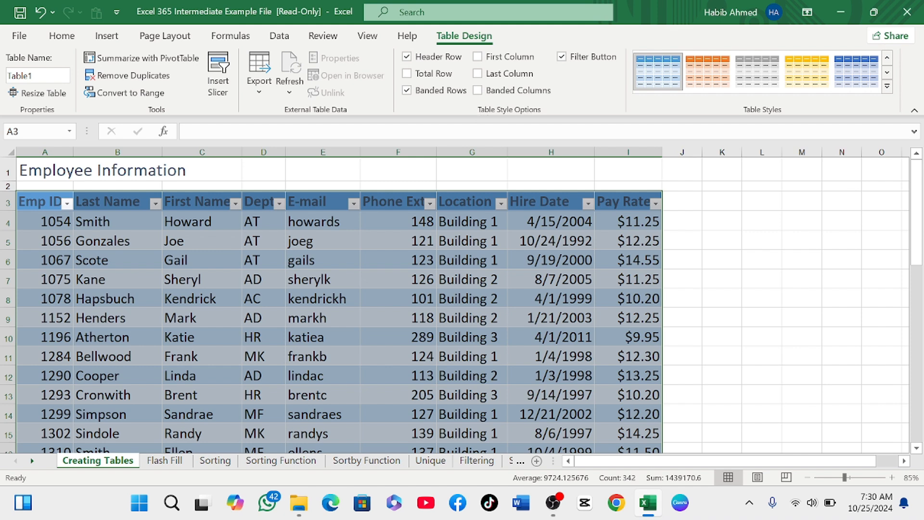
- Hide the employee table's header row and show it again, and turn off its banded rows
left_click(407, 58)
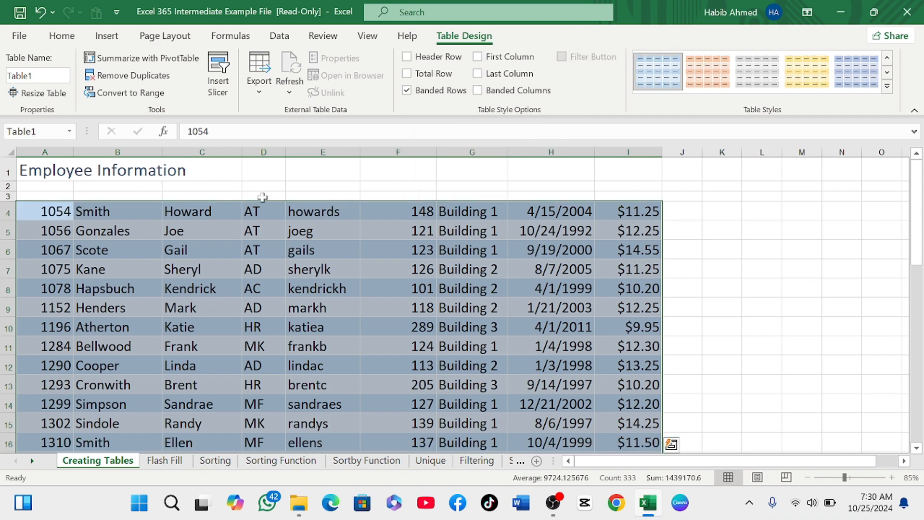
left_click(409, 57)
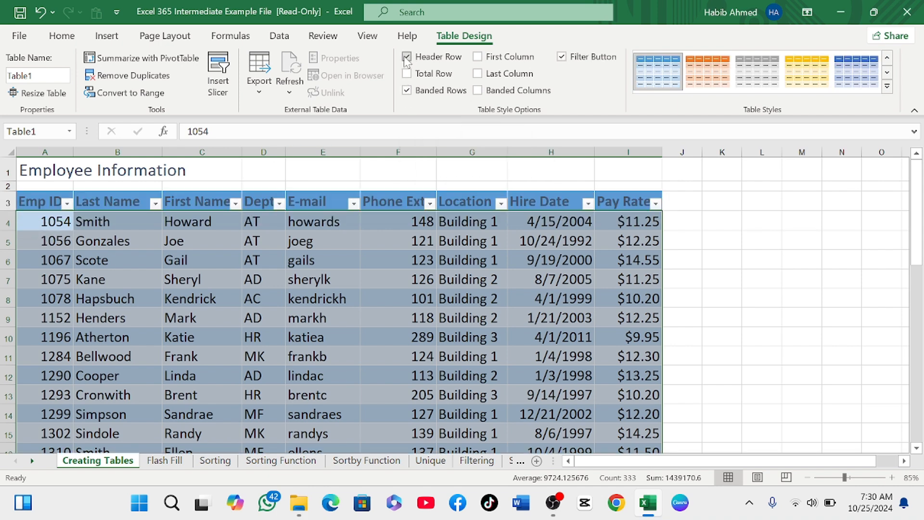
left_click(407, 91)
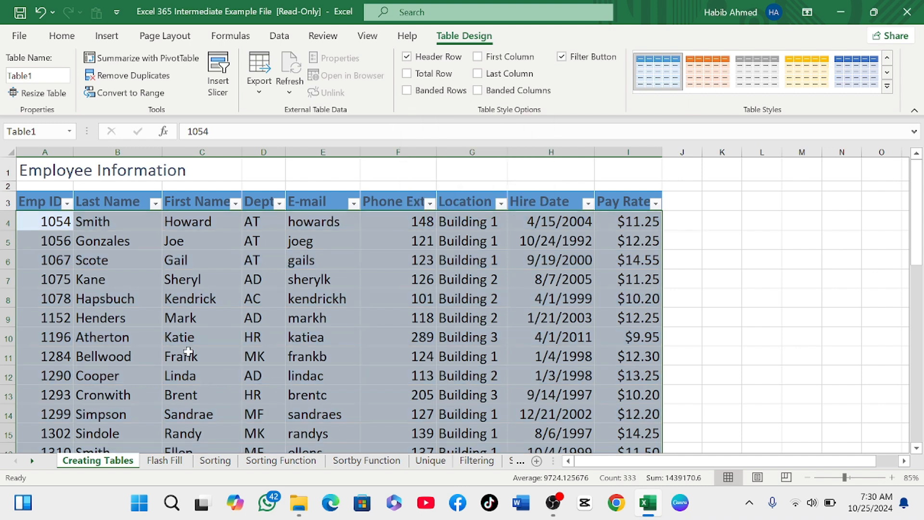
- Turn on the table's banded rows and banded columns, and switch the First Column and Last Column formatting on and off again
left_click(408, 91)
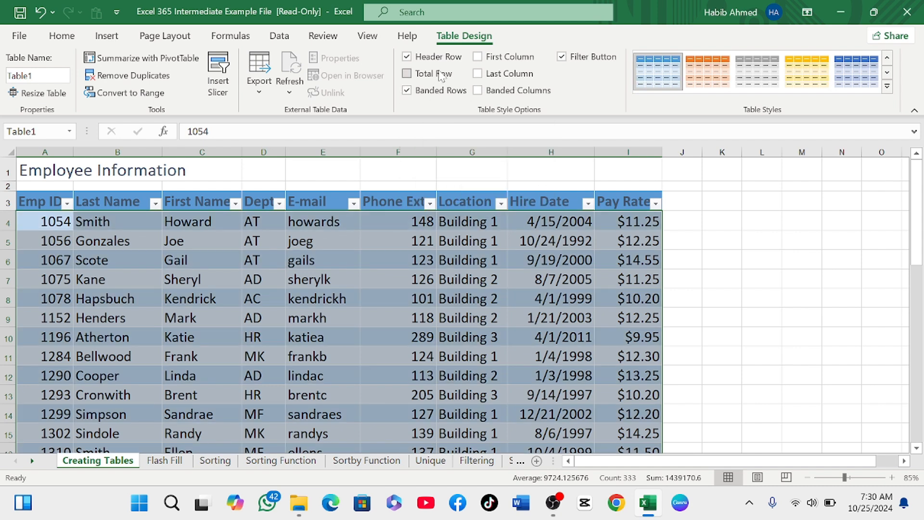
left_click(477, 57)
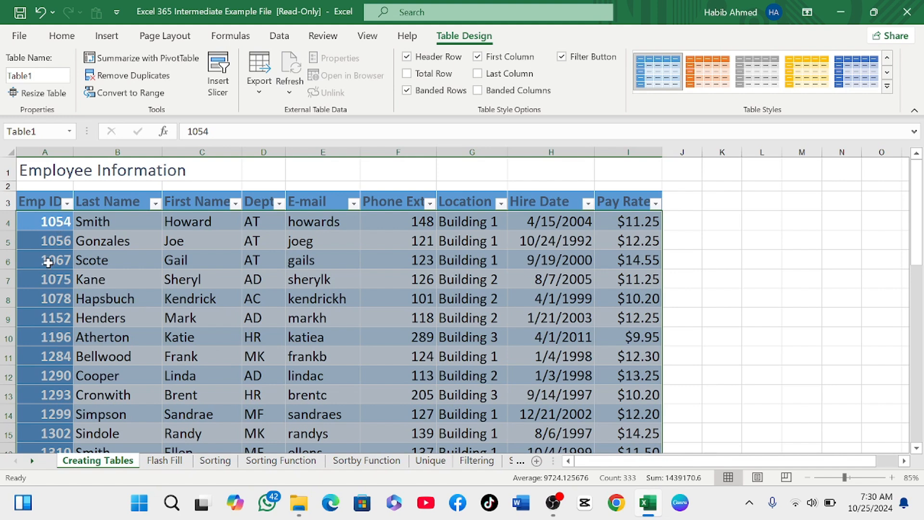
left_click(478, 74)
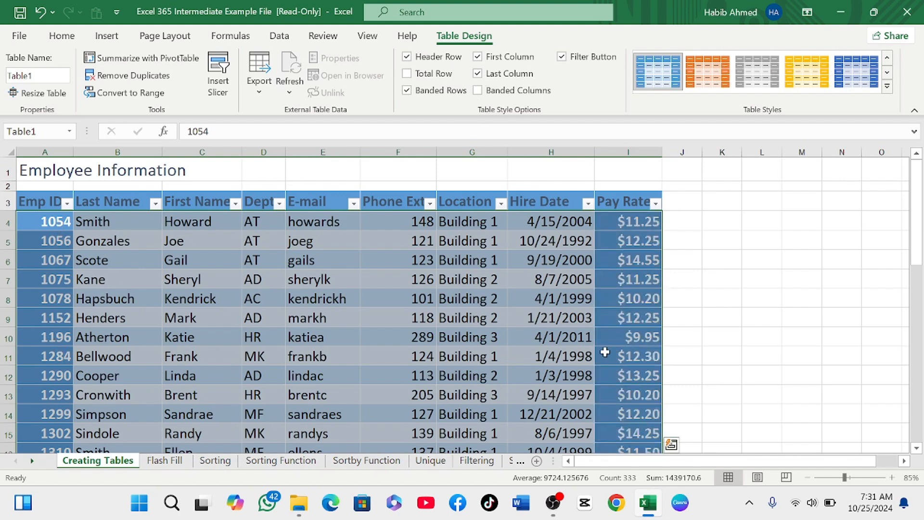
left_click(478, 90)
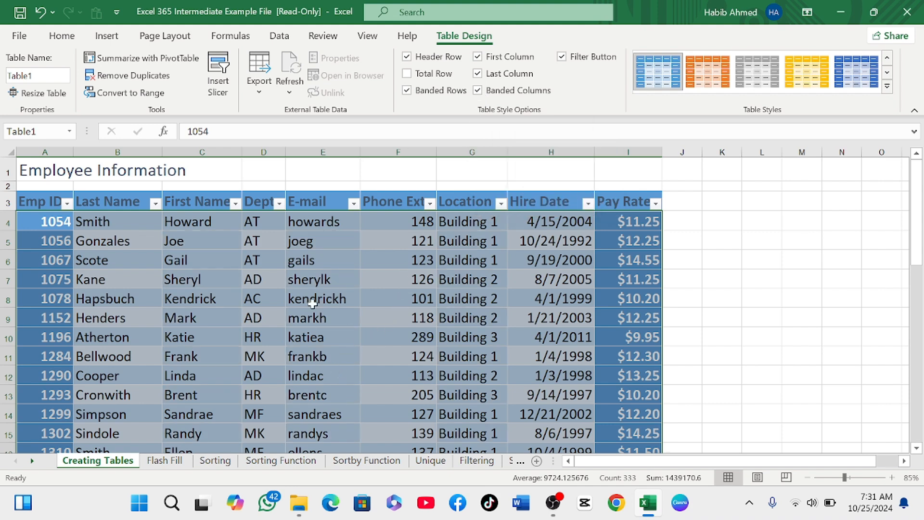
left_click(478, 57)
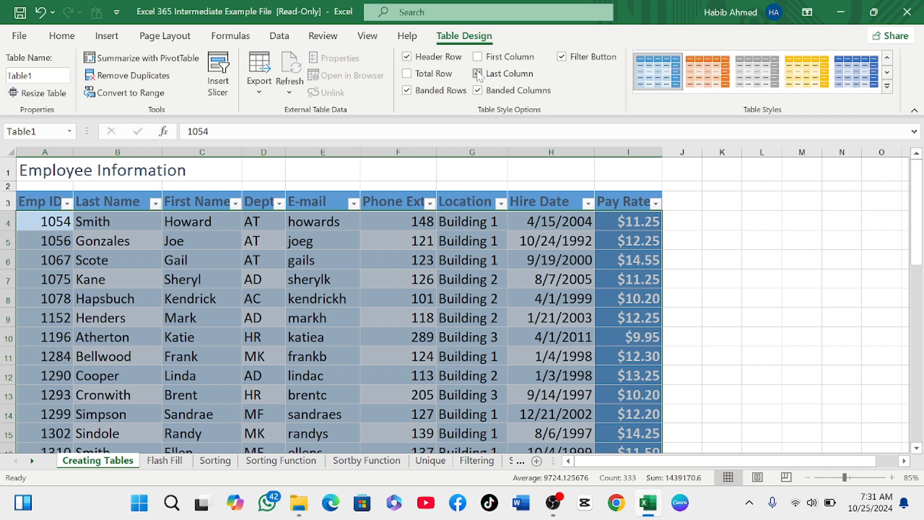
left_click(478, 74)
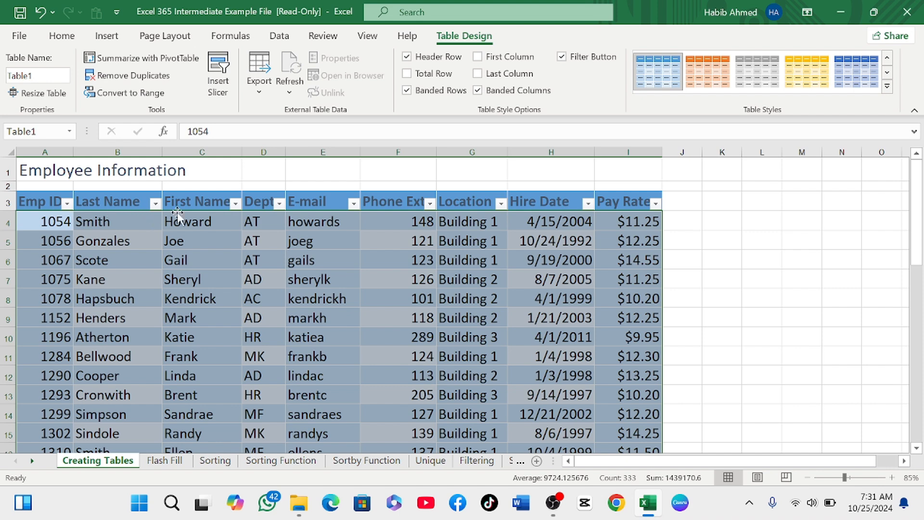
- Examine the sort and filter choices for the Emp ID column and close them without applying any
left_click(67, 204)
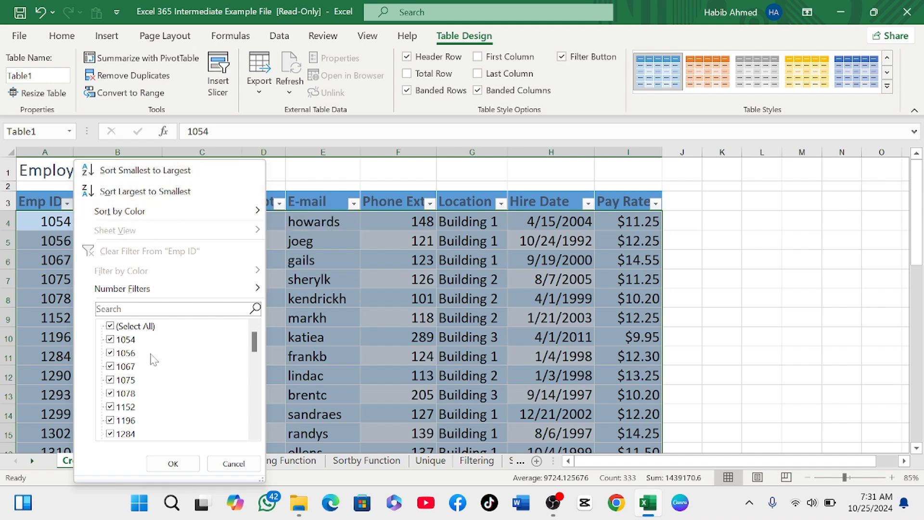
mouse_move(211, 217)
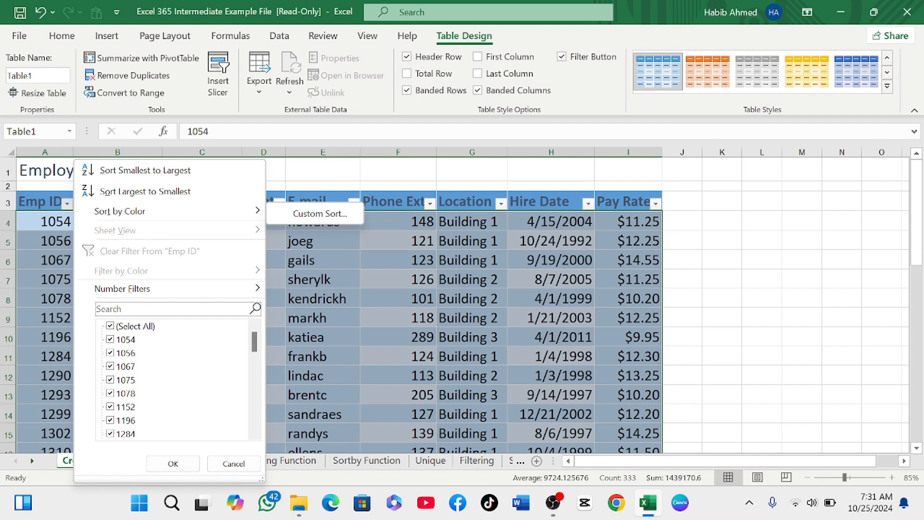
left_click(243, 465)
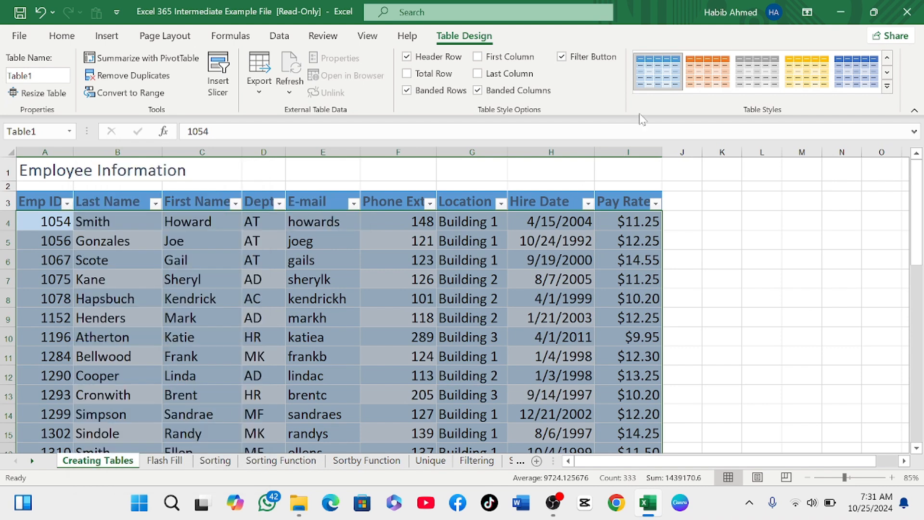
- Hide the table's filter buttons and show a total row with Sum as the Pay Rate function
left_click(564, 60)
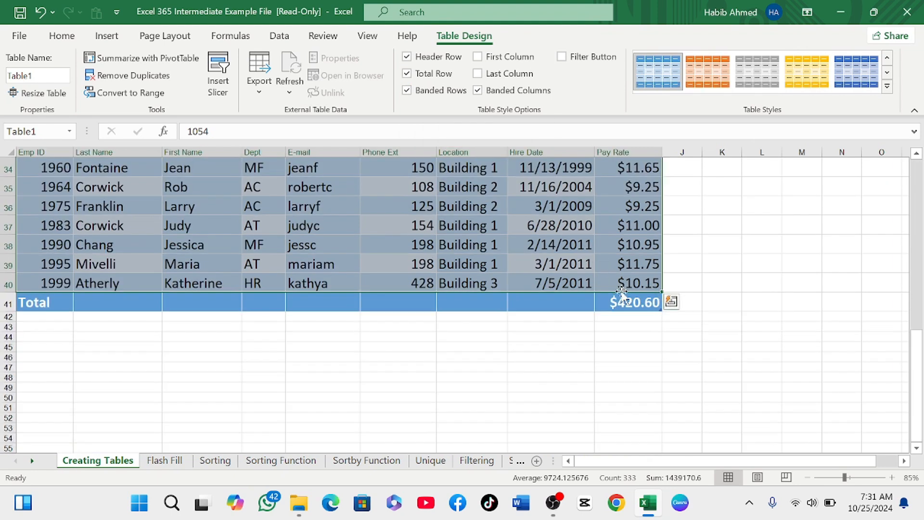
left_click(651, 303)
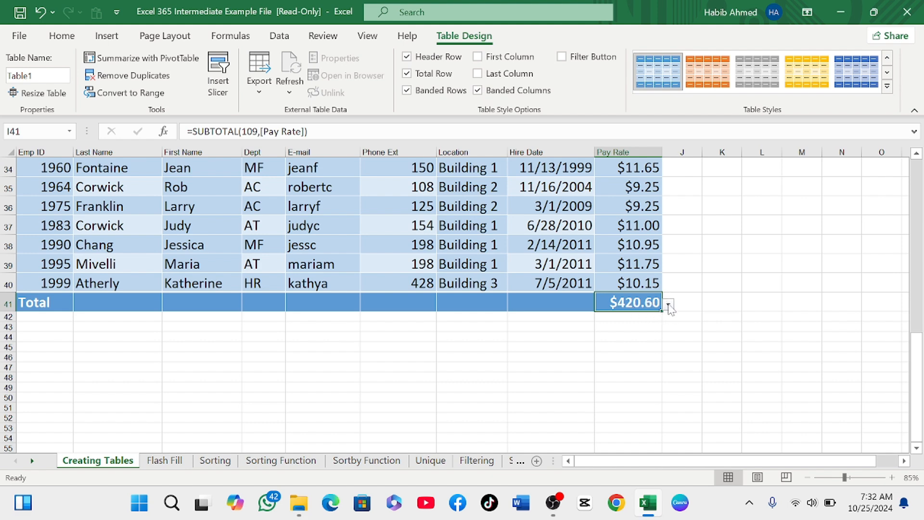
left_click(669, 304)
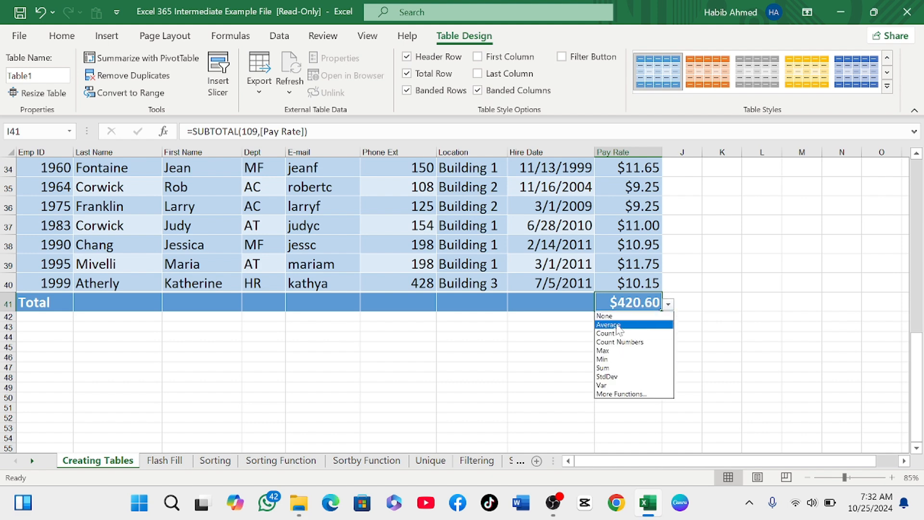
left_click(623, 365)
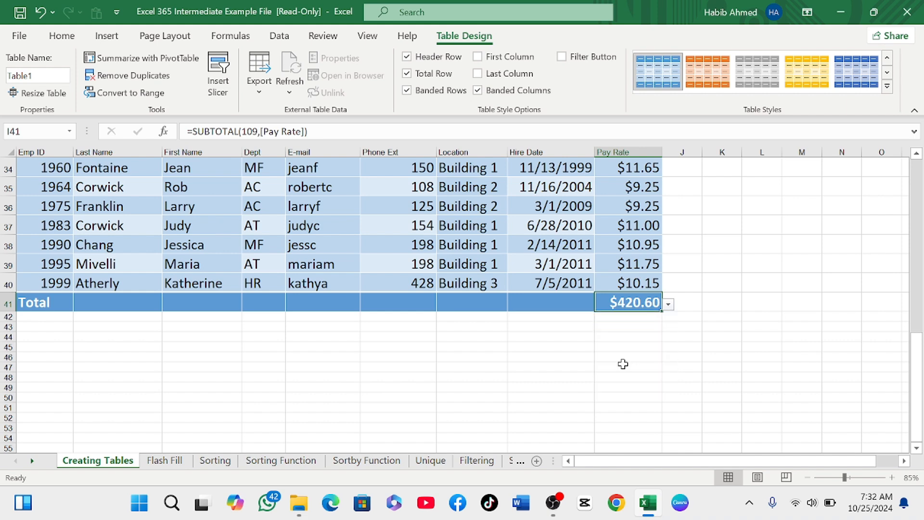
- Try the Average, Count, Count Numbers and Max functions in the Pay Rate total cell, and set it back to Sum
left_click(669, 304)
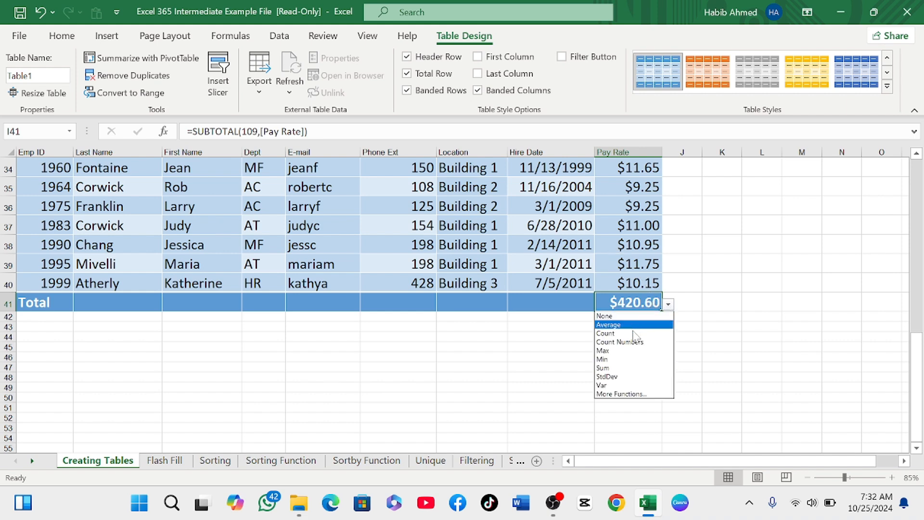
left_click(618, 326)
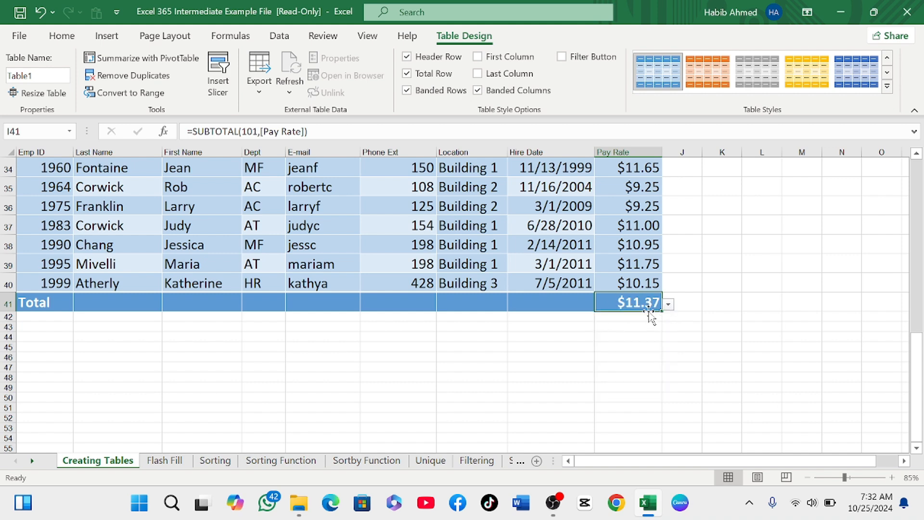
left_click(668, 304)
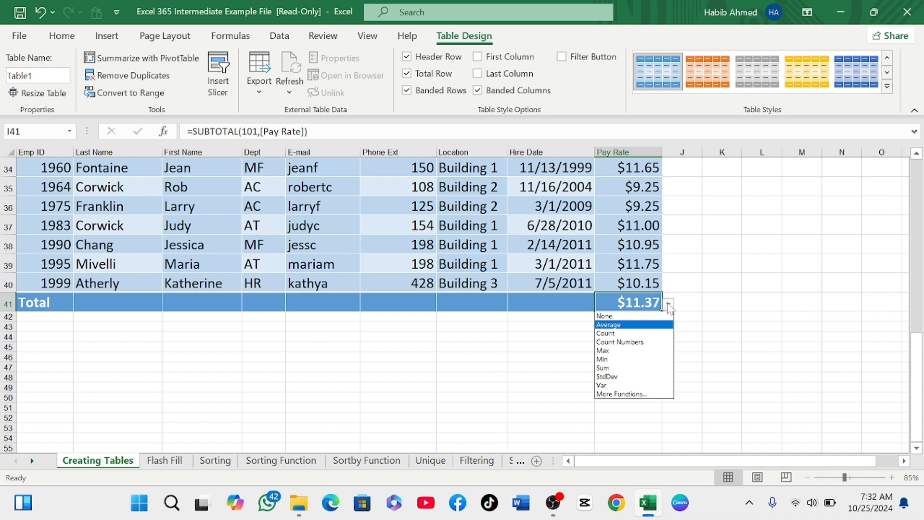
left_click(624, 335)
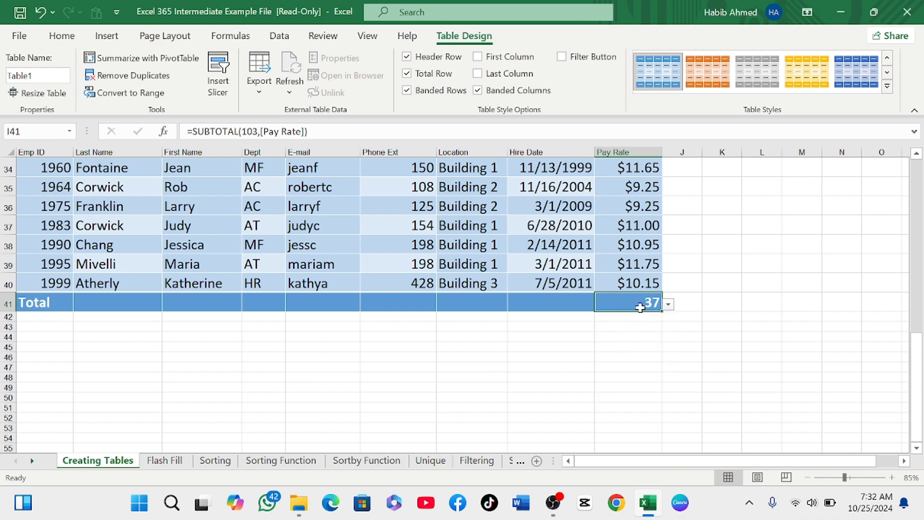
left_click(669, 304)
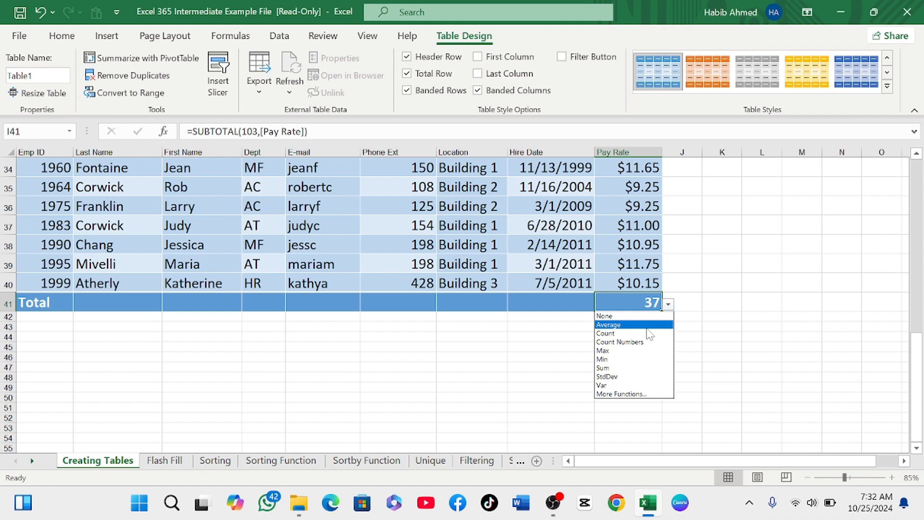
left_click(626, 343)
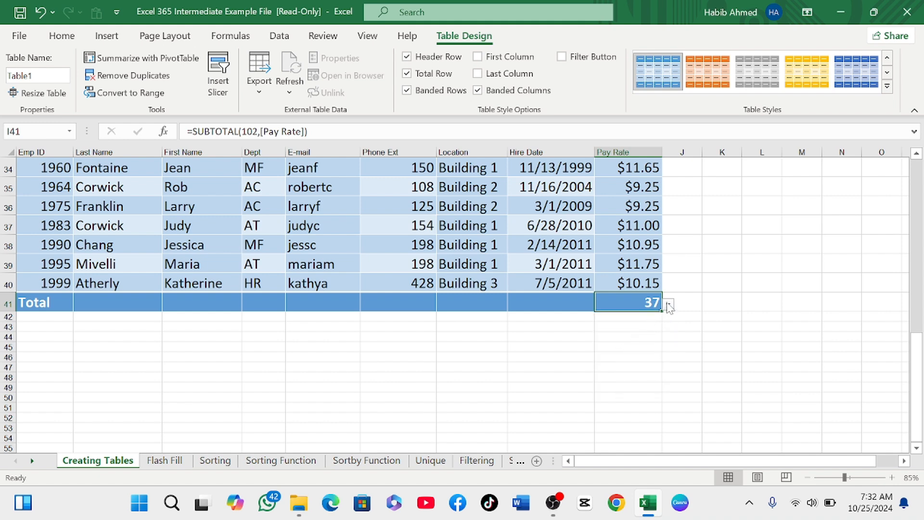
left_click(669, 304)
left_click(626, 351)
left_click(668, 305)
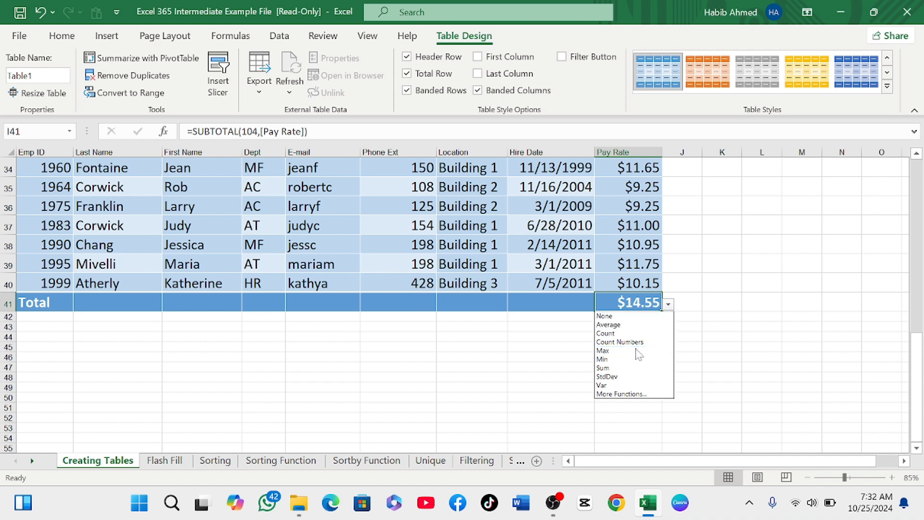
left_click(629, 372)
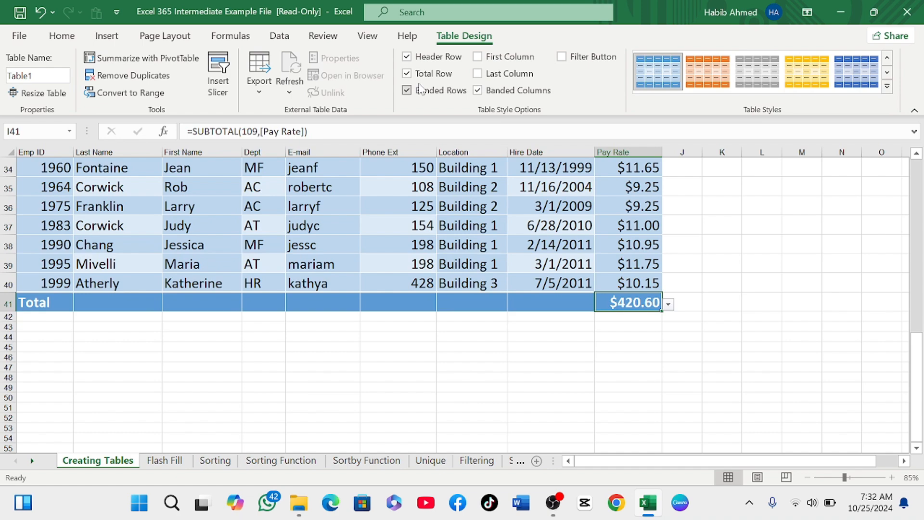
- Remove the total row from the employee table
left_click(407, 74)
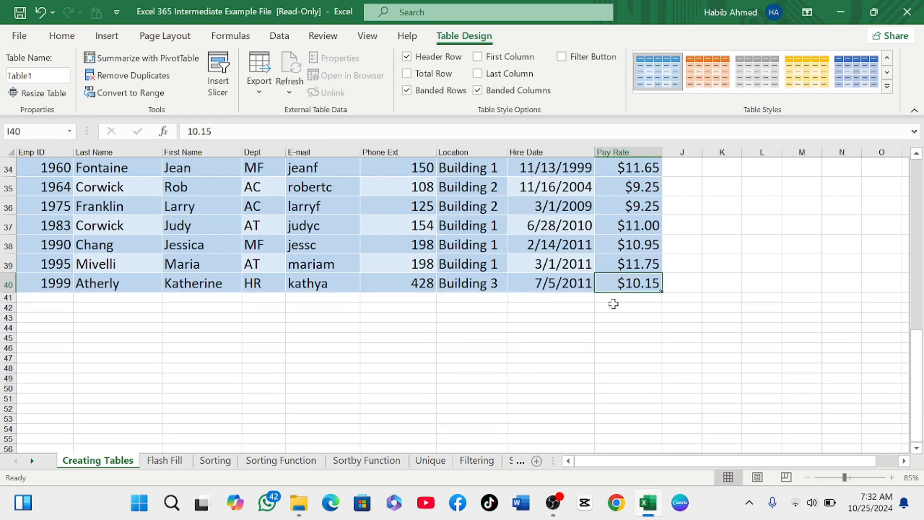
scroll(559, 279, "up", 12)
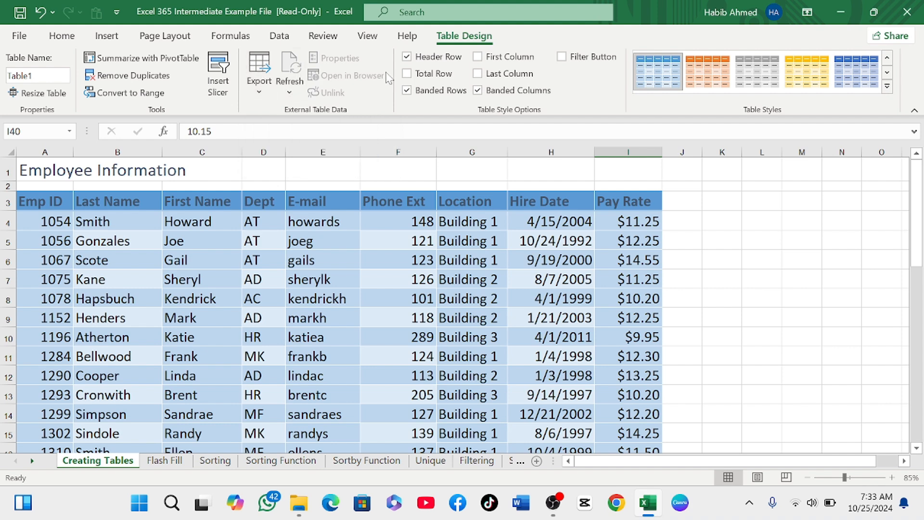
- Try the orange and gray table styles on the employee table and restore the light blue style
left_click(655, 83)
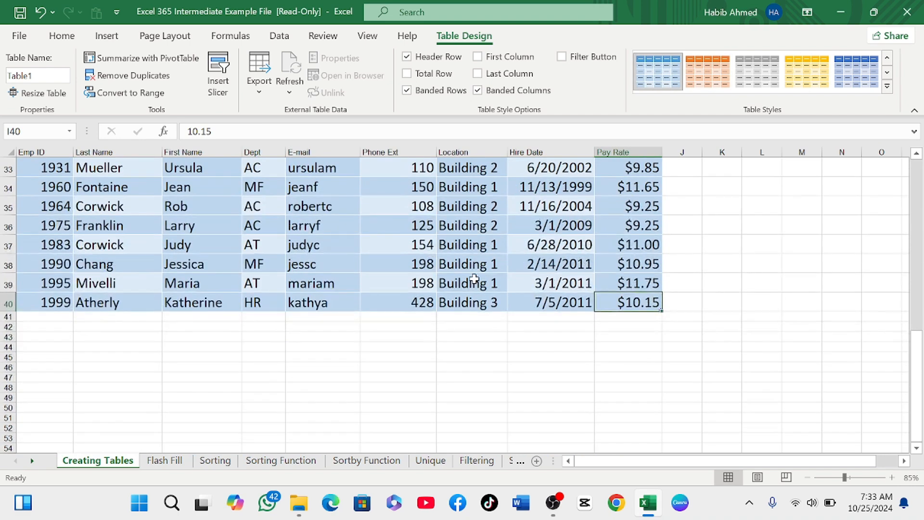
scroll(474, 278, "up", 7)
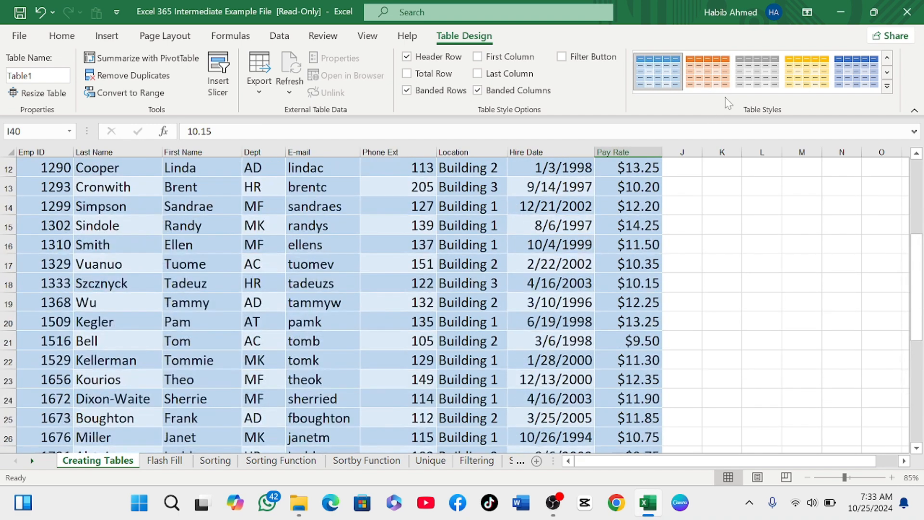
left_click(708, 73)
scroll(374, 272, "up", 3)
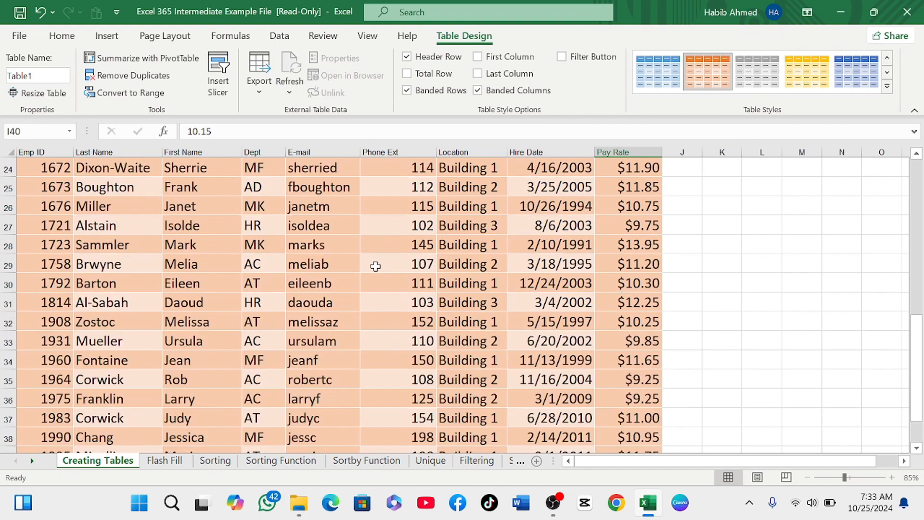
left_click(333, 249)
scroll(333, 249, "up", 8)
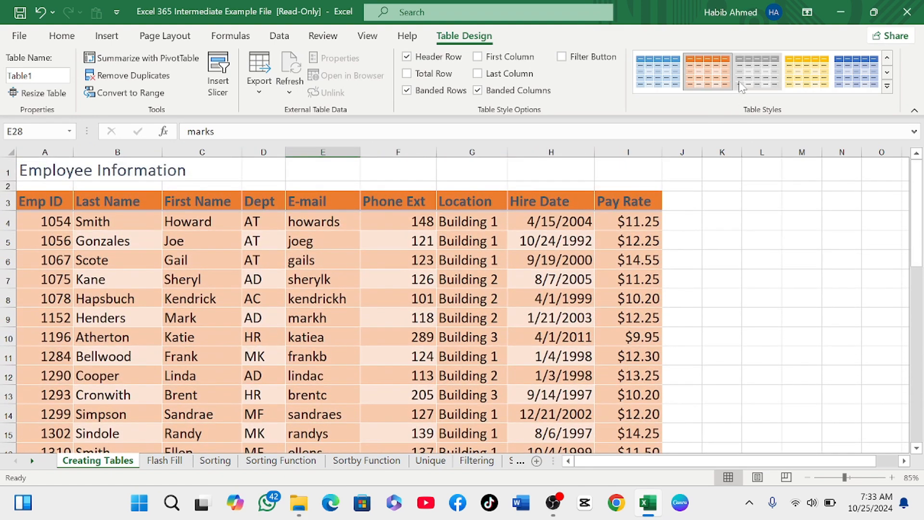
left_click(755, 80)
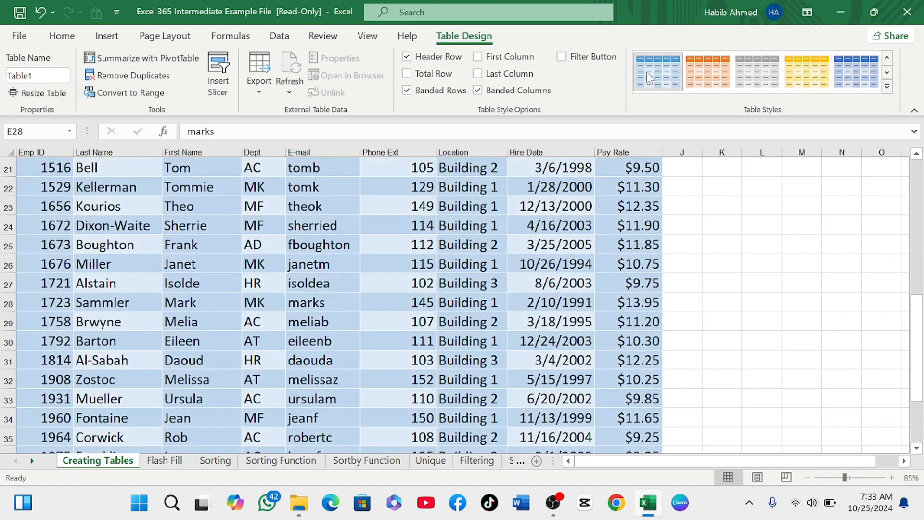
left_click(646, 71)
scroll(474, 301, "up", 7)
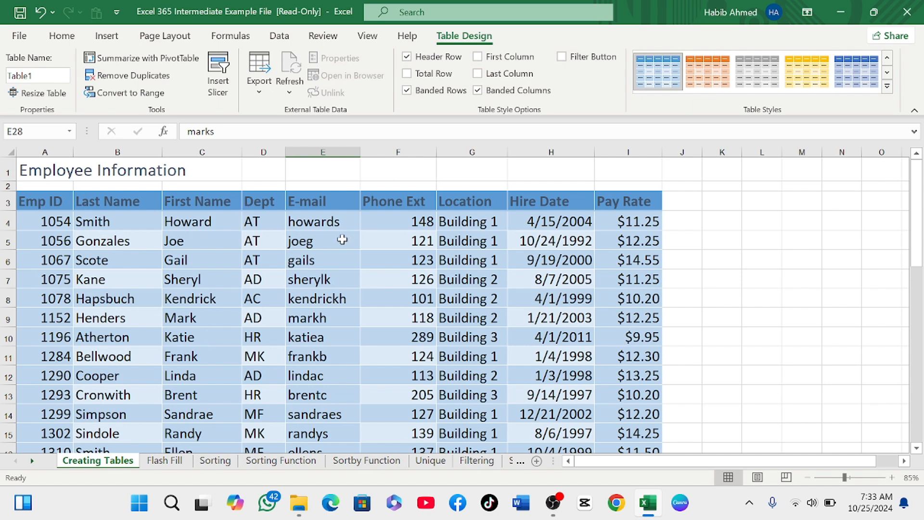
- Look over the employee table's records and headings once more and open the Flash Fill worksheet
scroll(342, 240, "down", 1)
scroll(516, 201, "down", 1)
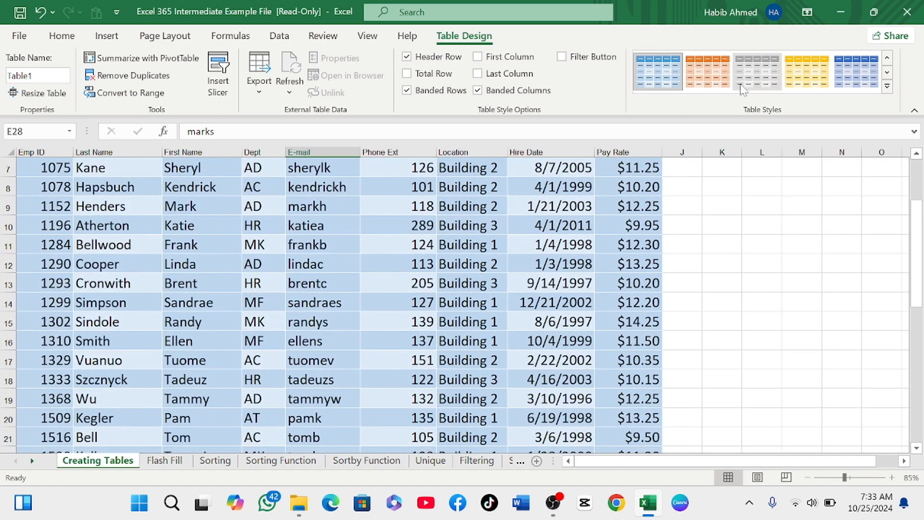
scroll(400, 202, "up", 2)
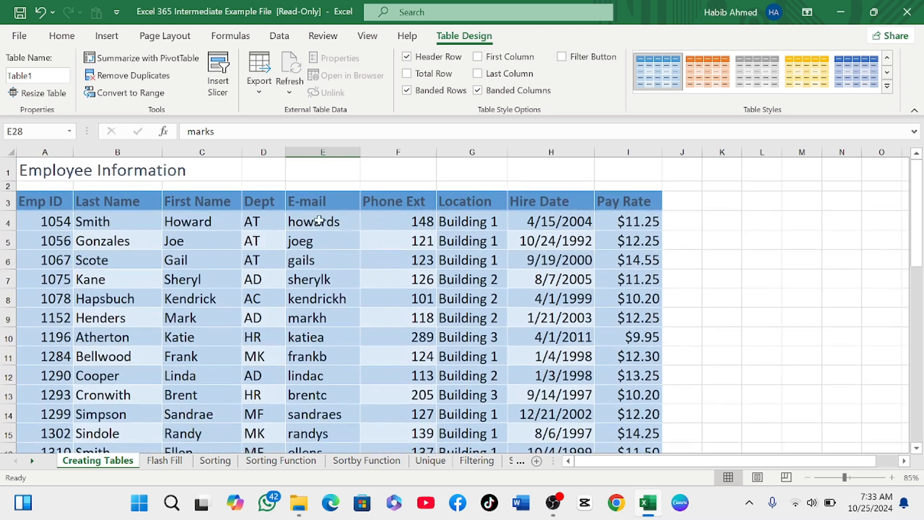
scroll(245, 283, "down", 1)
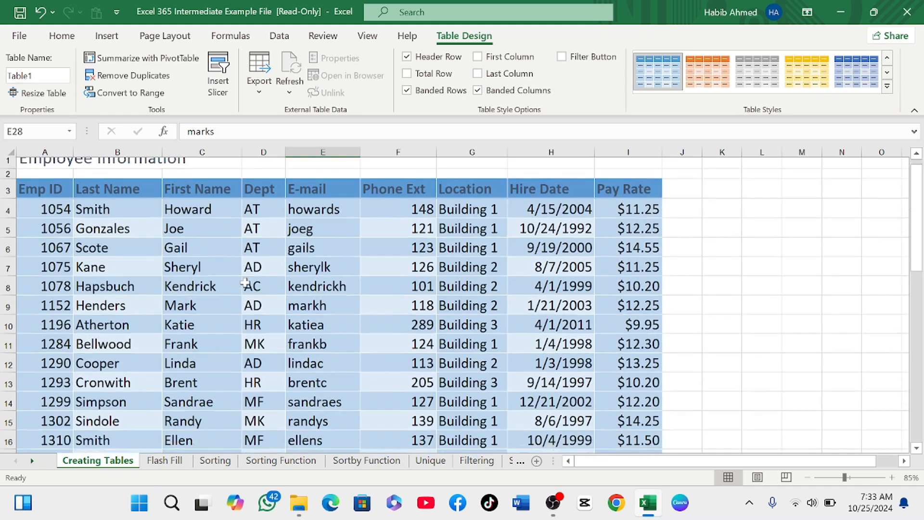
scroll(246, 283, "down", 1)
scroll(144, 279, "up", 2)
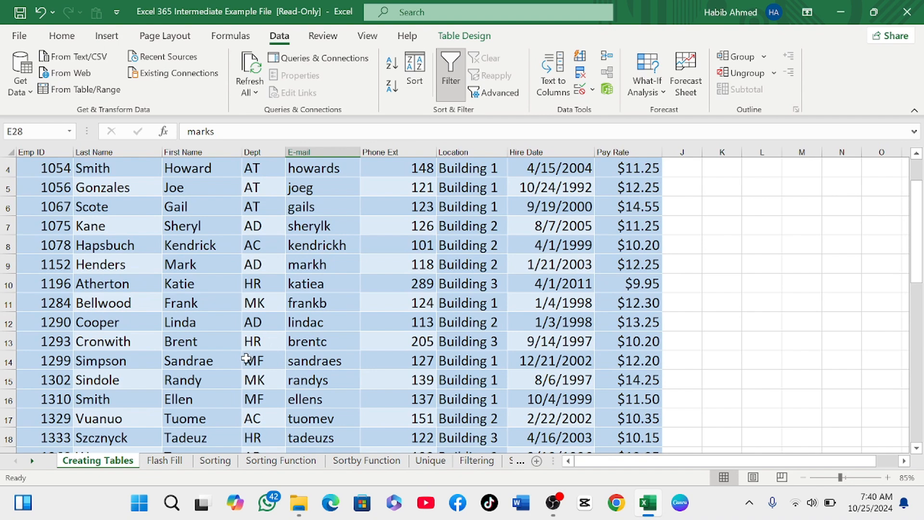
scroll(246, 359, "up", 1)
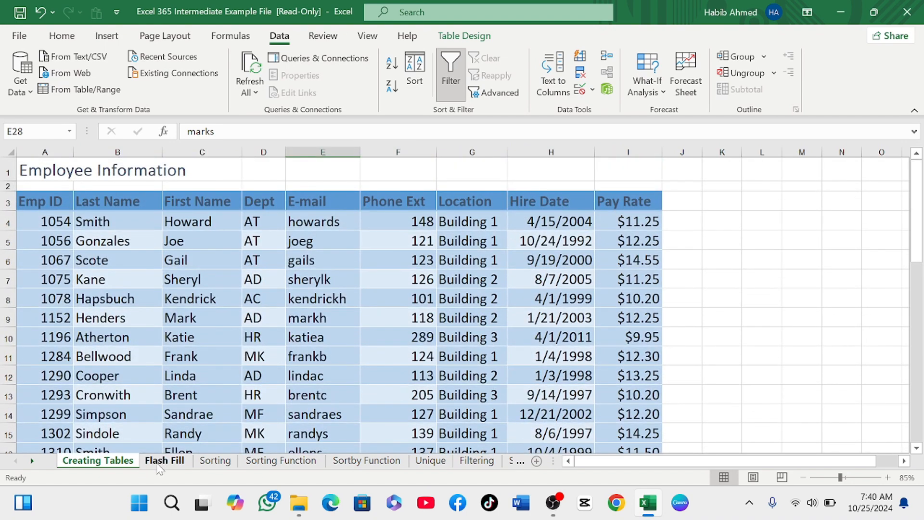
left_click(164, 461)
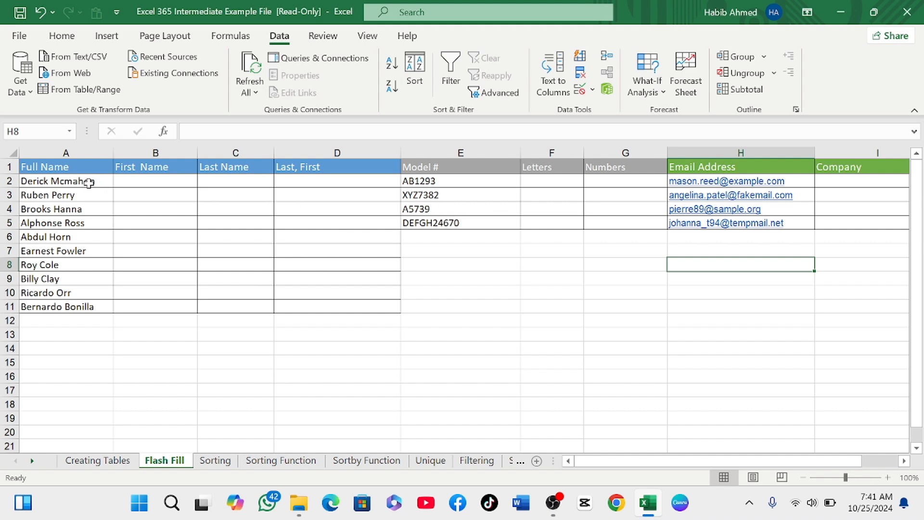
- Enter the first person's first name in cell B2 of the First Name column as the fill example
left_click(128, 180)
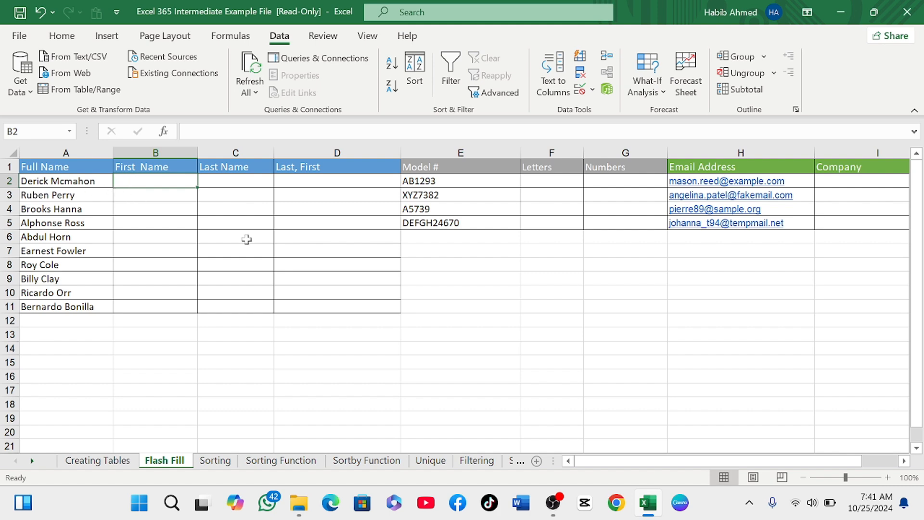
type("Derick")
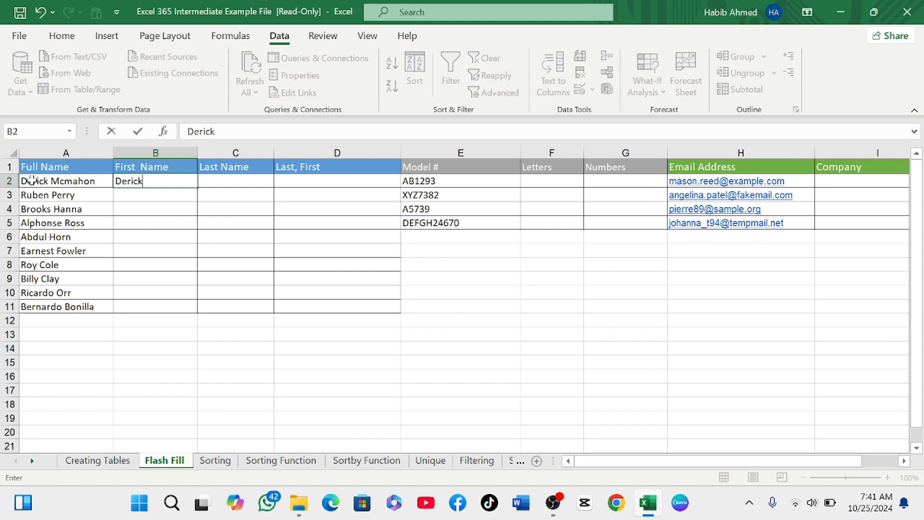
left_click_drag(31, 181, 58, 318)
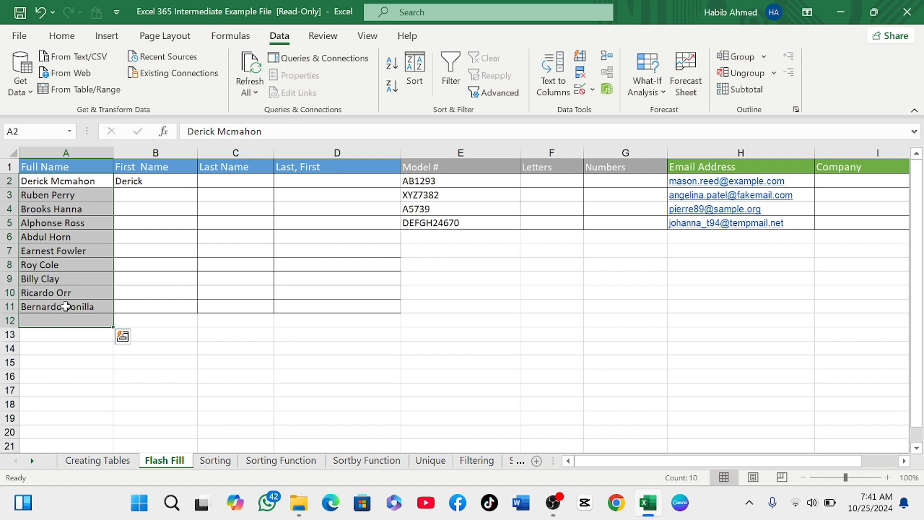
left_click(67, 335)
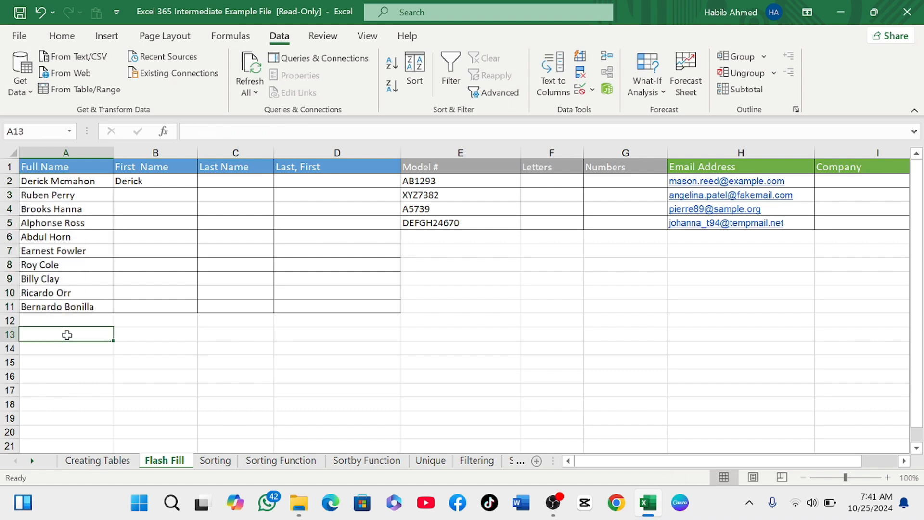
left_click_drag(48, 182, 58, 308)
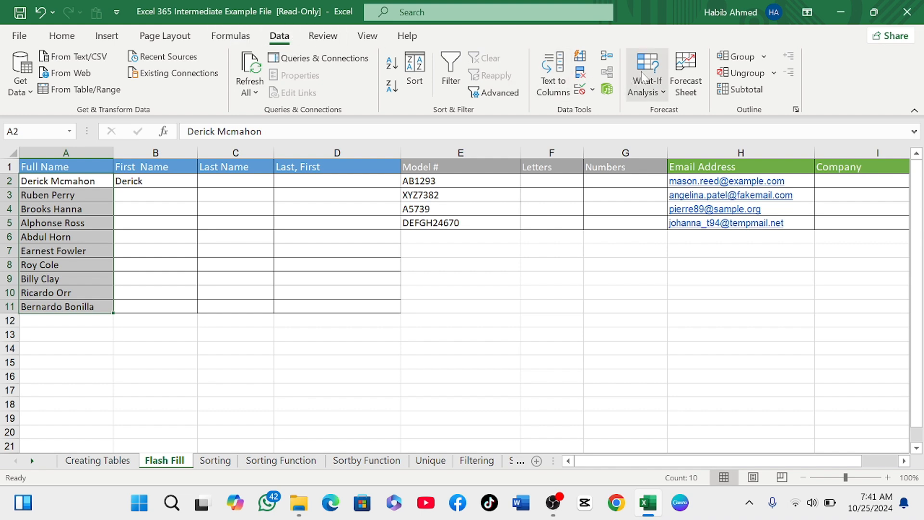
left_click(555, 84)
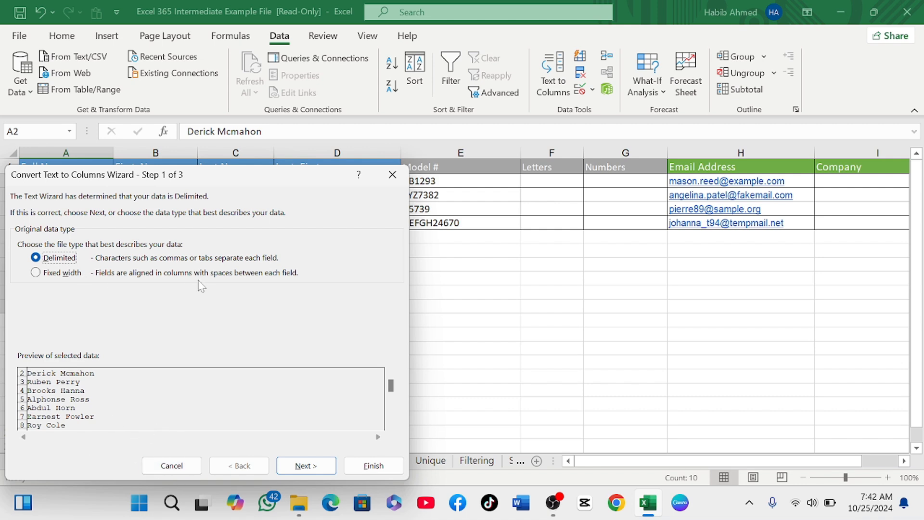
left_click(177, 466)
left_click(172, 374)
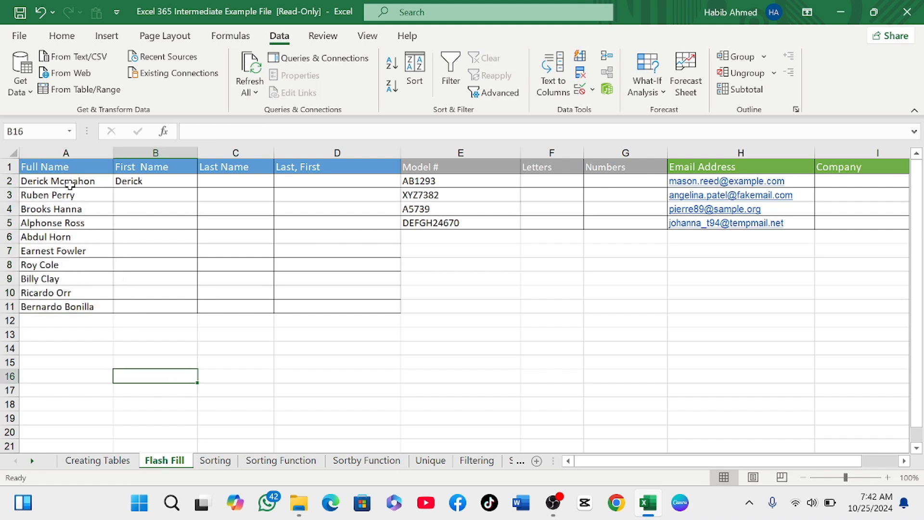
- Flash Fill the rest of the First Name column from cell B3, following the example in B2
left_click(140, 183)
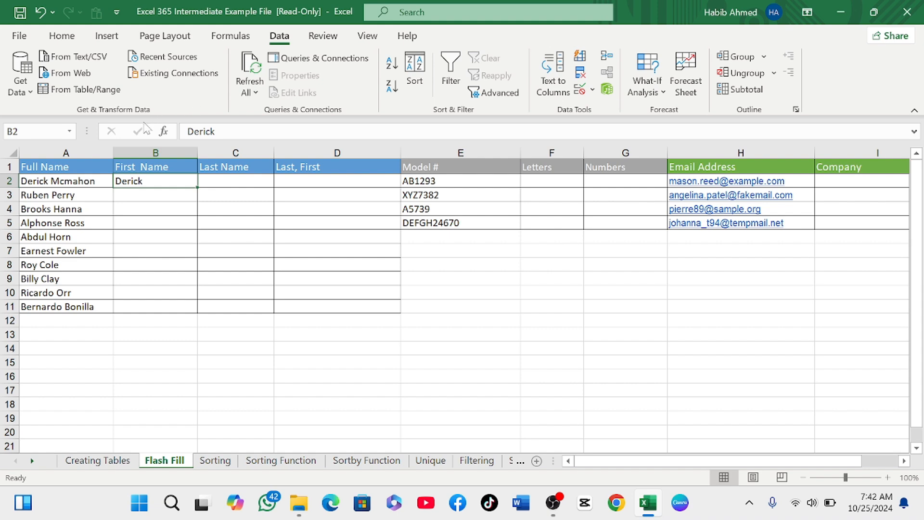
left_click(139, 196)
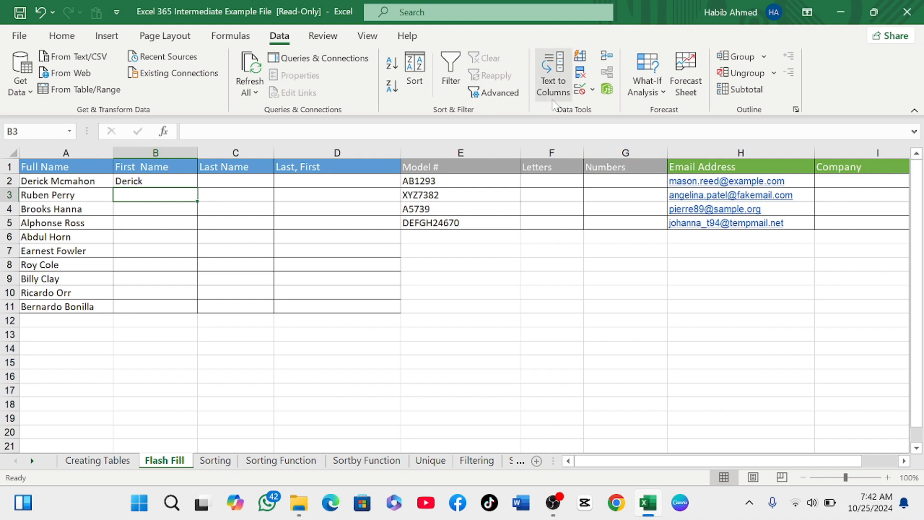
left_click(580, 57)
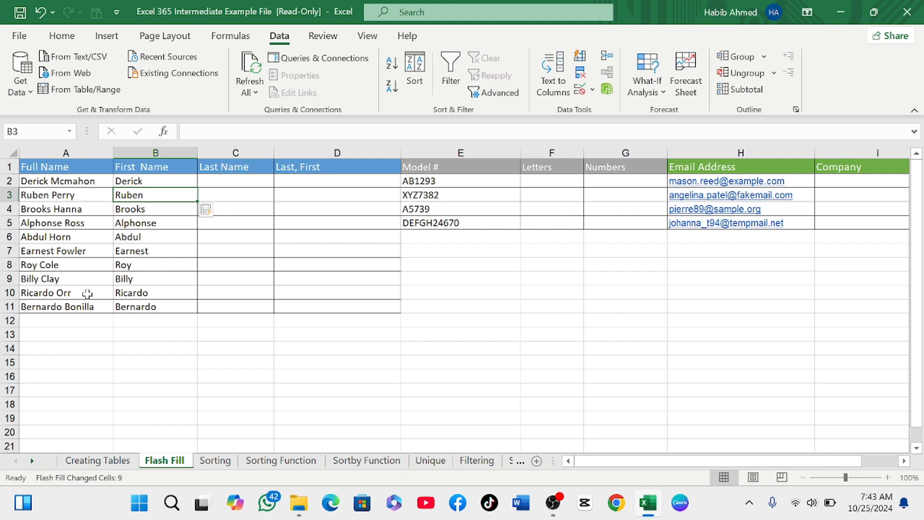
- Enter the first person's last name in C2 and Flash Fill the rest of the Last Name column
left_click(235, 183)
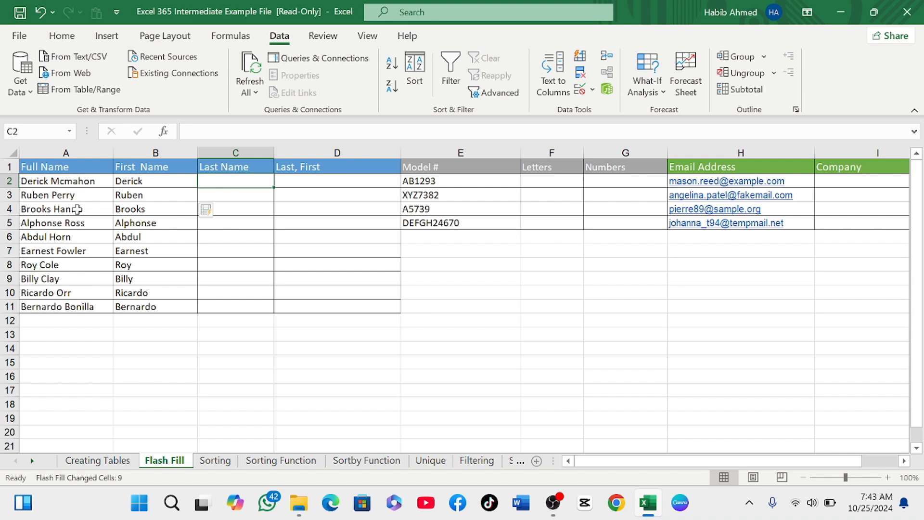
type("Mcmahon")
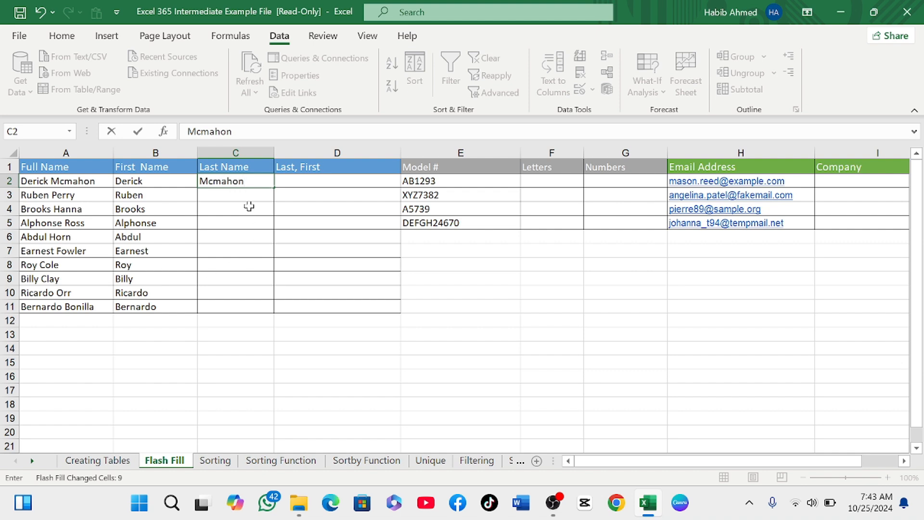
key("Return")
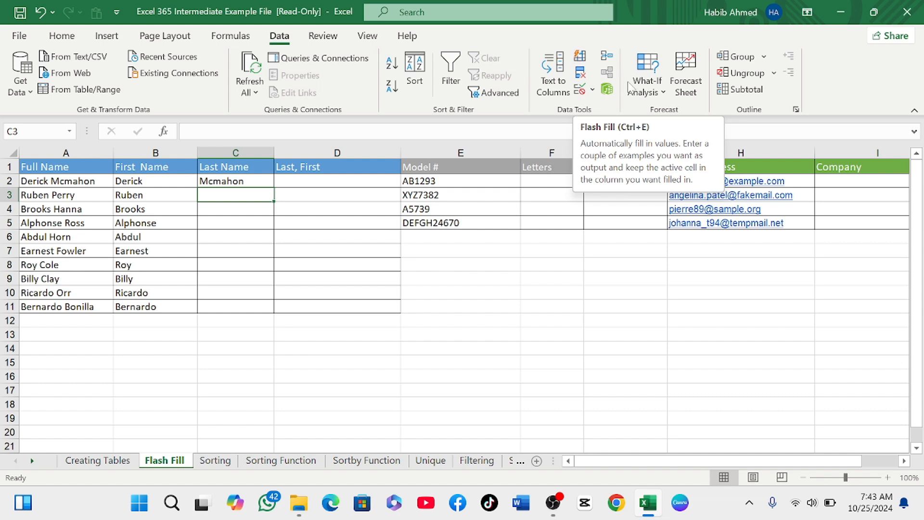
left_click(580, 58)
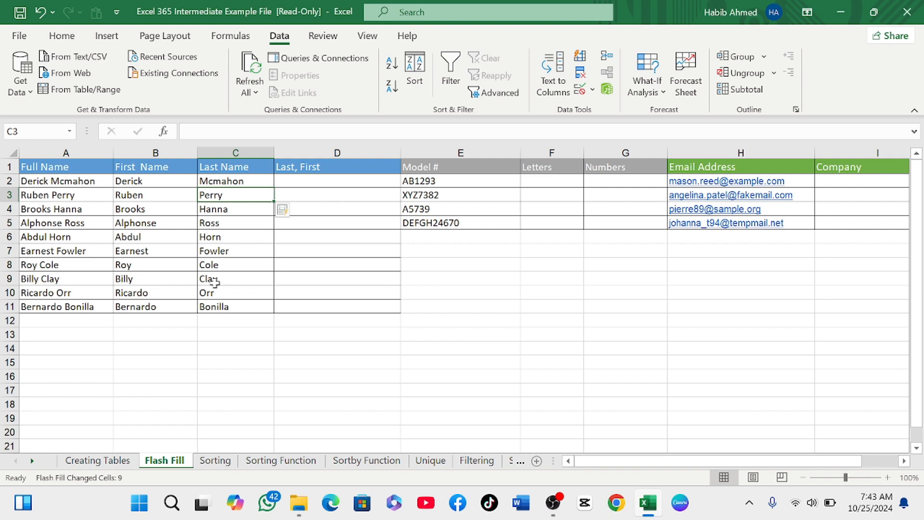
- Enter the first person's last name, a comma and first initial in D2, and Flash Fill the rest of the Last, First column
left_click(298, 183)
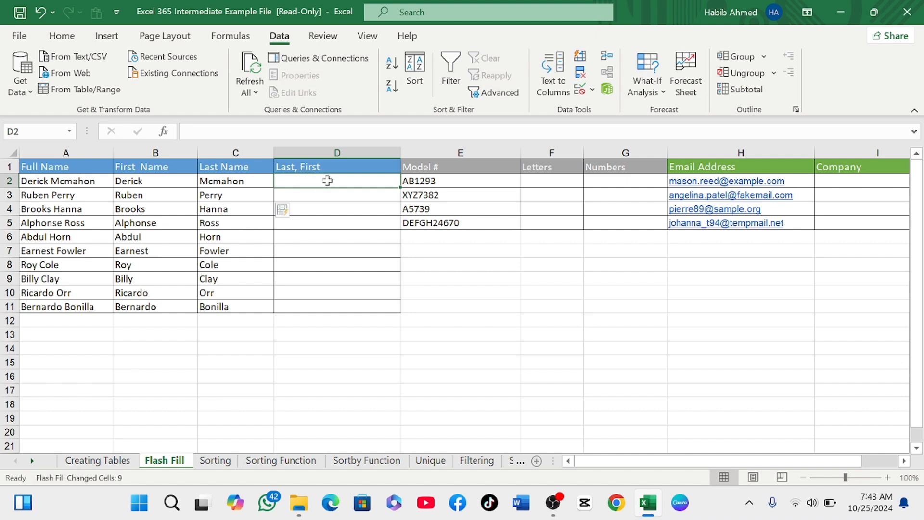
type("Mcmahon, D")
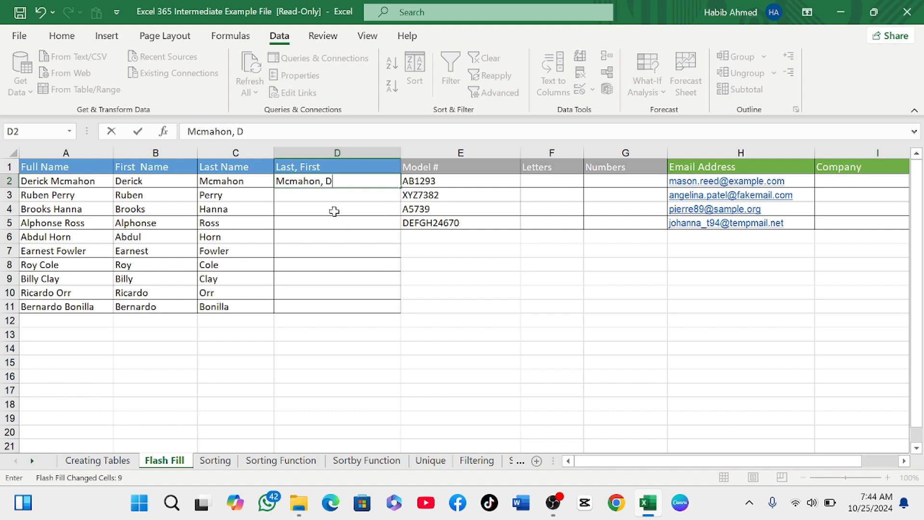
key("Return")
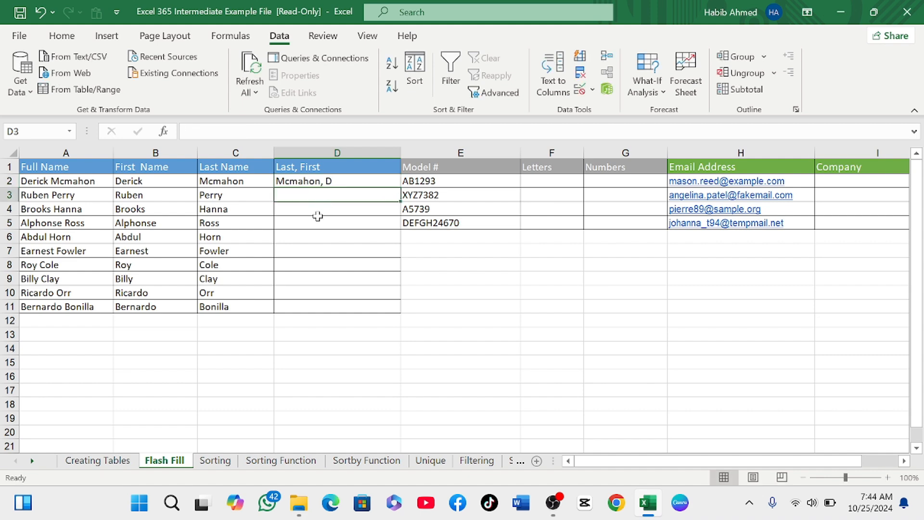
key("ctrl+e")
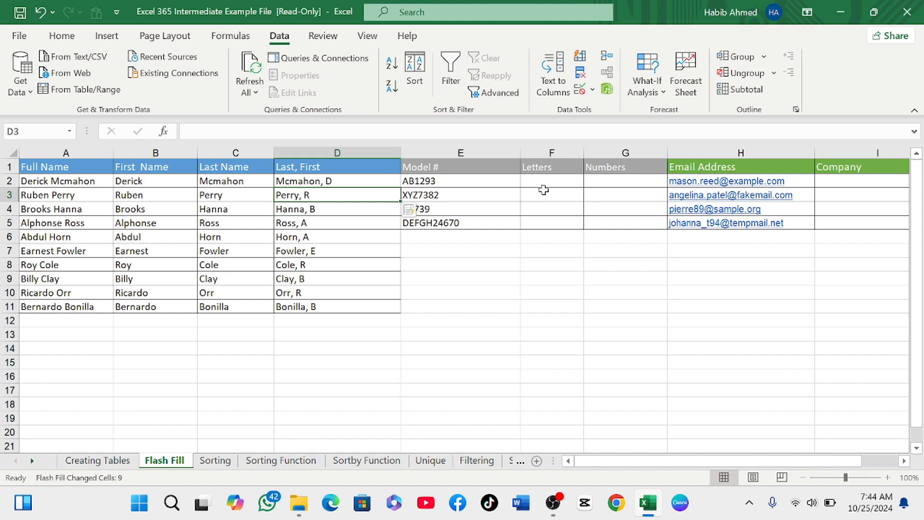
- Enter AB in F2 as the letters of the first model number and Flash Fill the rest of the Letters column
left_click(532, 181)
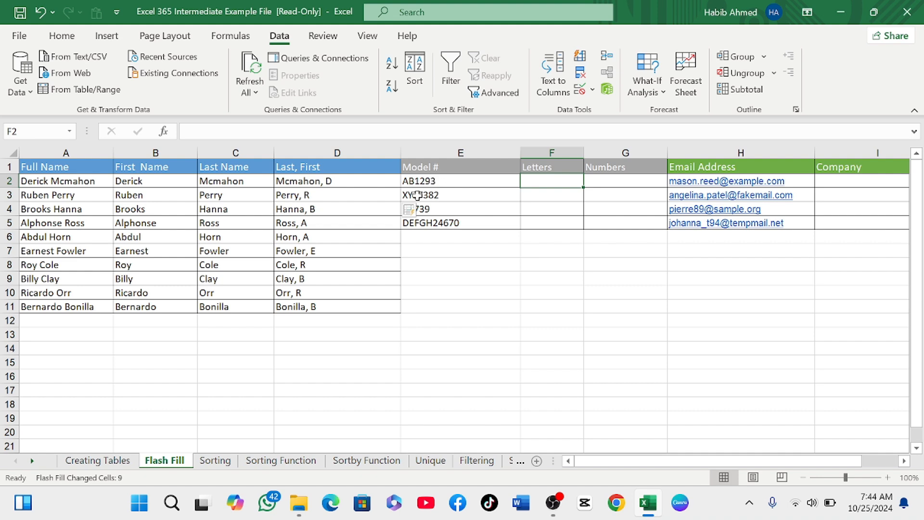
type("AB")
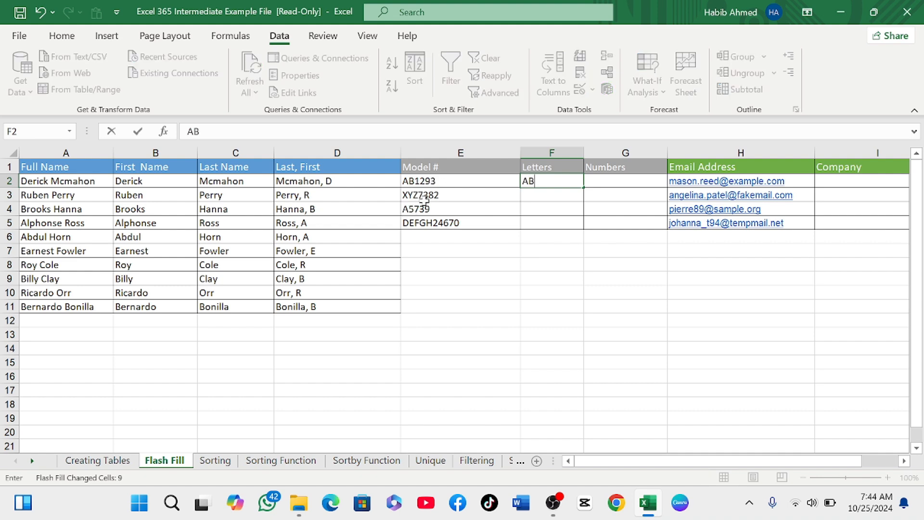
left_click(555, 193)
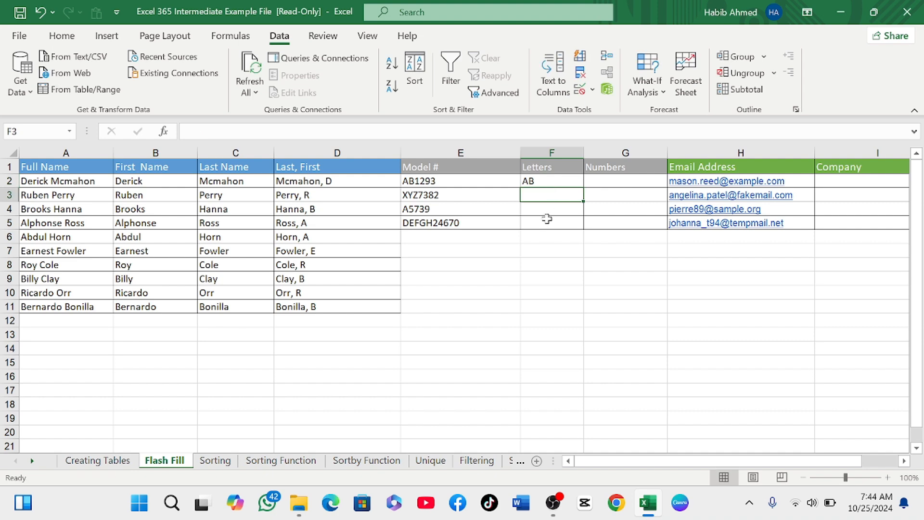
type("X")
key("ctrl+e")
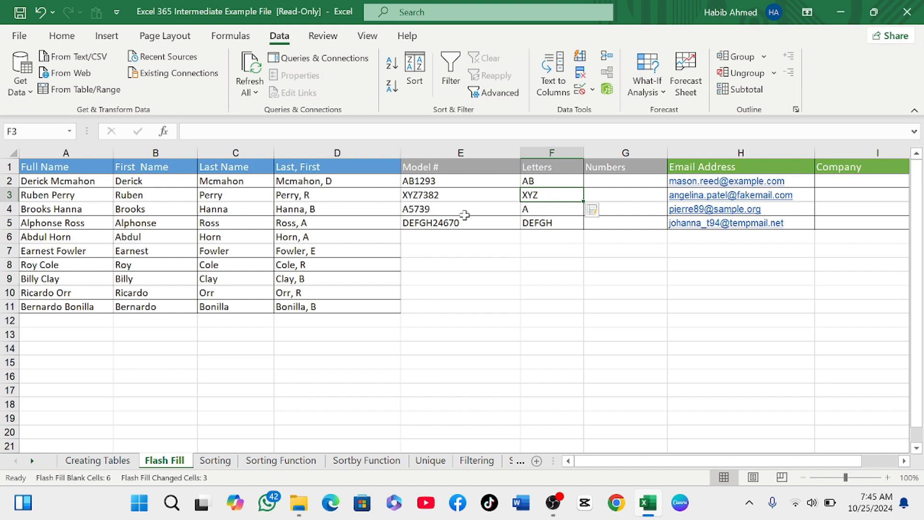
- Enter 1293 in G2 as the digits of the first model number and Flash Fill the rest of the Numbers column
left_click(605, 185)
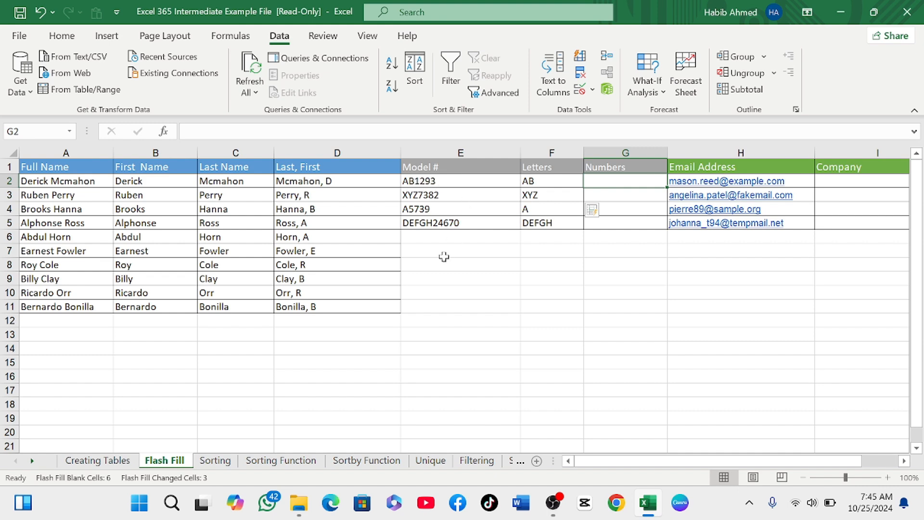
type("129")
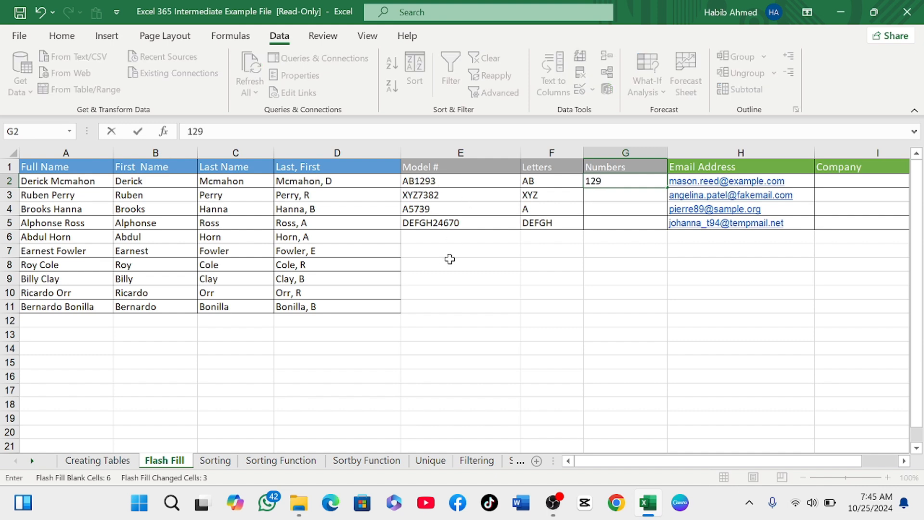
type("3")
key("Return")
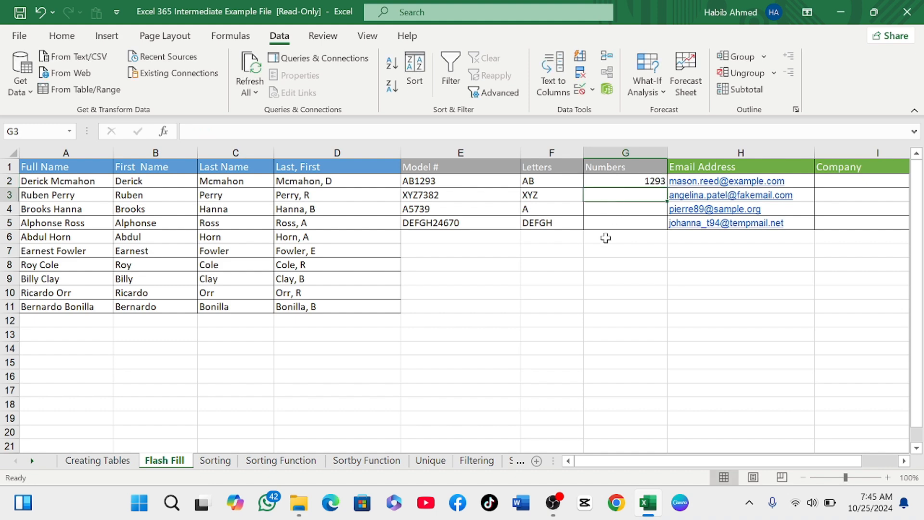
key("ctrl+e")
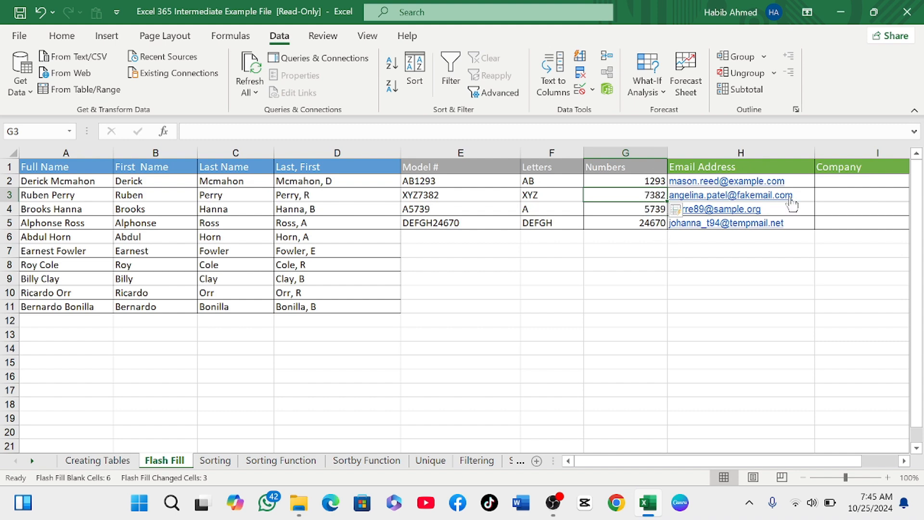
- Enter Example in I2 as the first e-mail address's company and Flash Fill the rest of the Company column
left_click(838, 181)
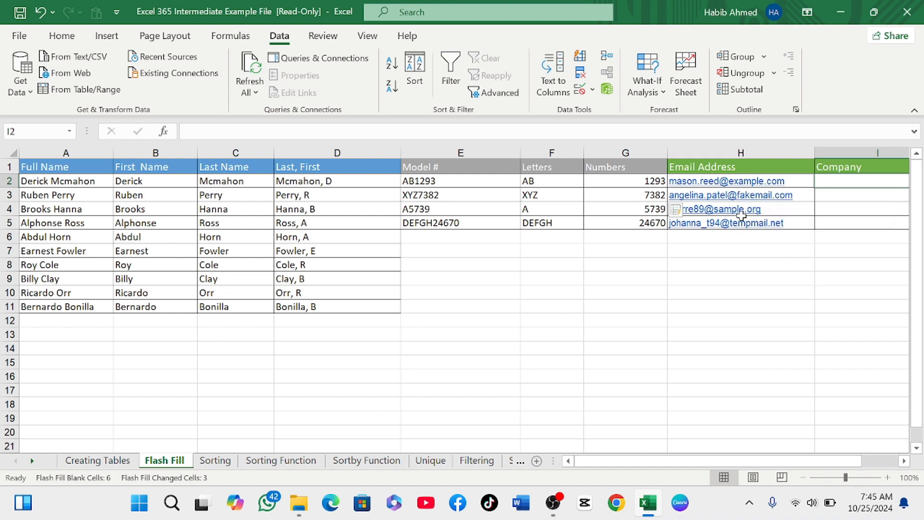
type("Example")
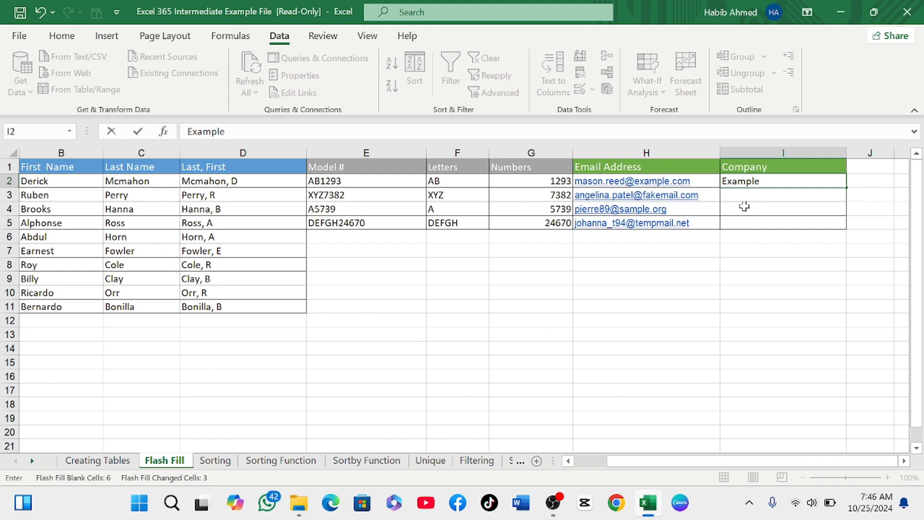
key("Return")
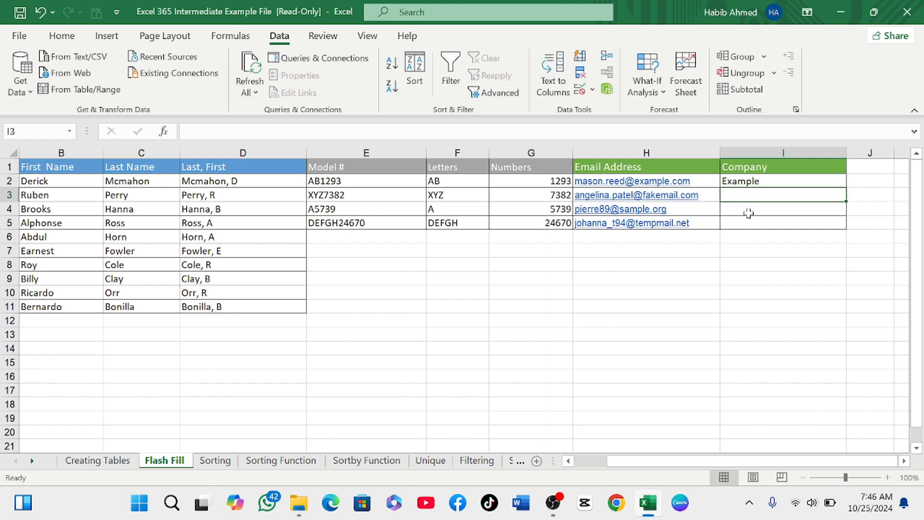
key("ctrl+e")
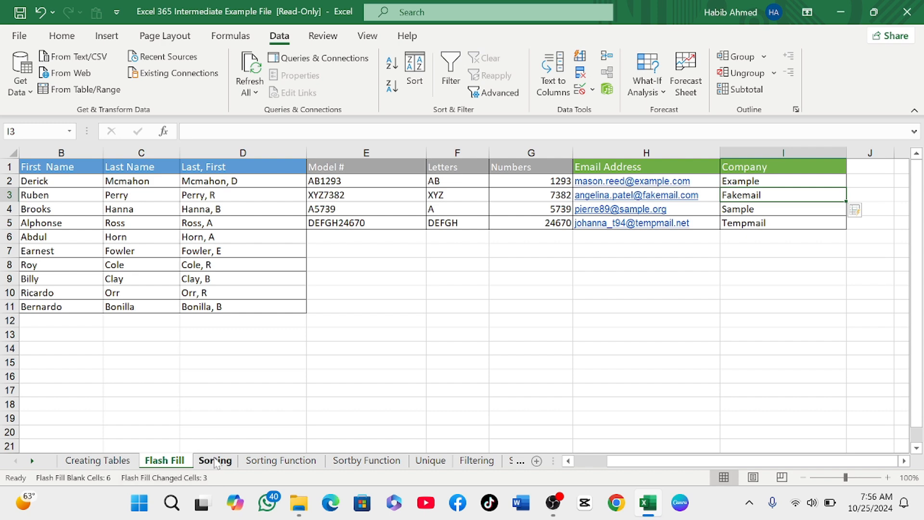
- Open the Sorting worksheet, look over the employee records, and sort them by First Name from A to Z
left_click(215, 461)
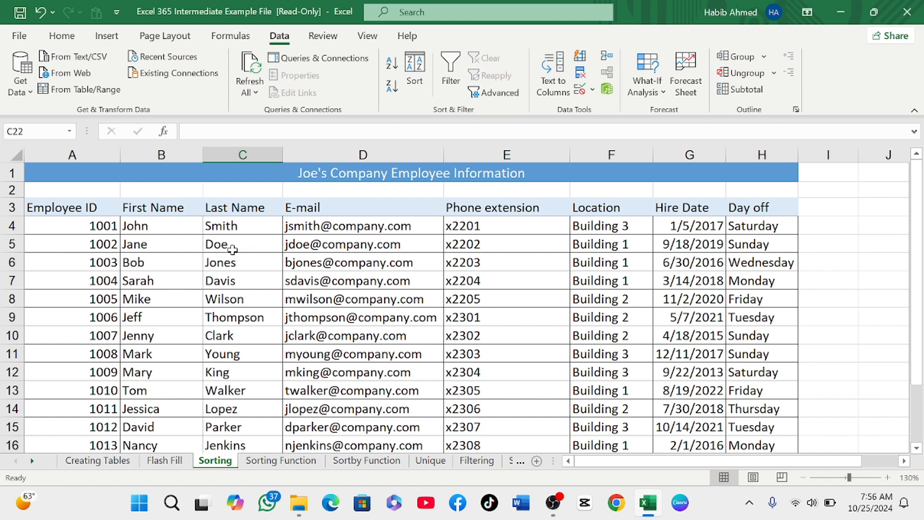
scroll(201, 307, "down", 1)
scroll(182, 284, "up", 1)
scroll(400, 263, "down", 3)
scroll(400, 260, "up", 1)
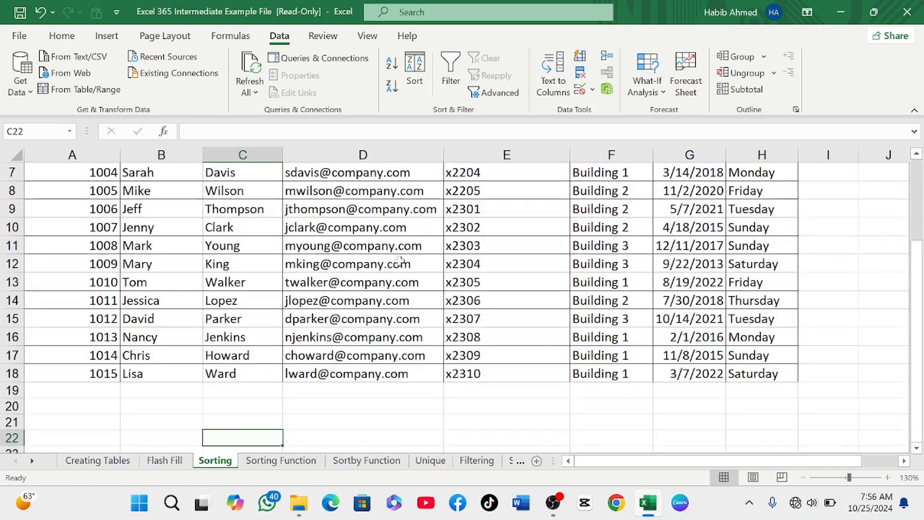
scroll(400, 262, "up", 2)
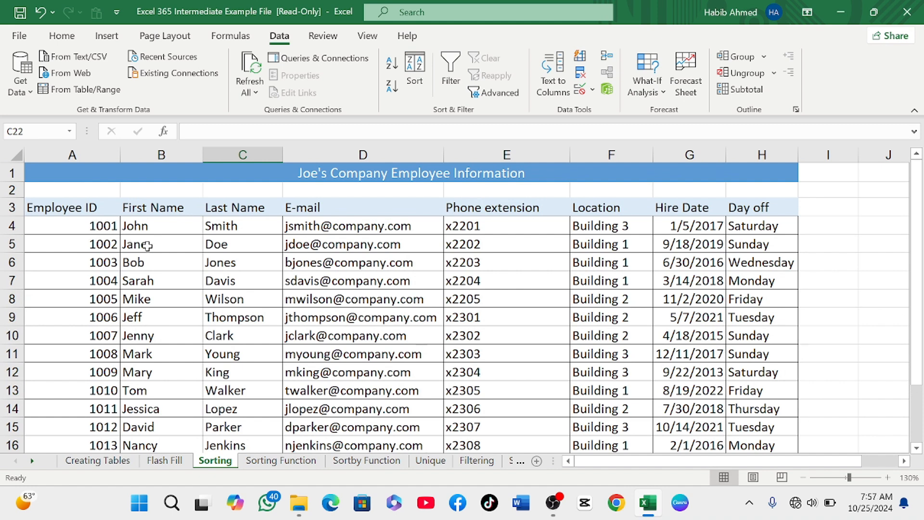
left_click(157, 229)
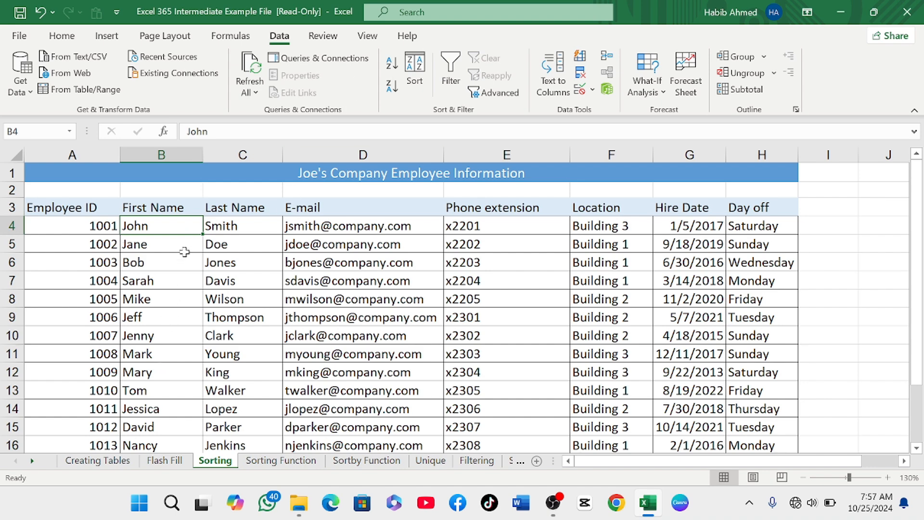
left_click(391, 72)
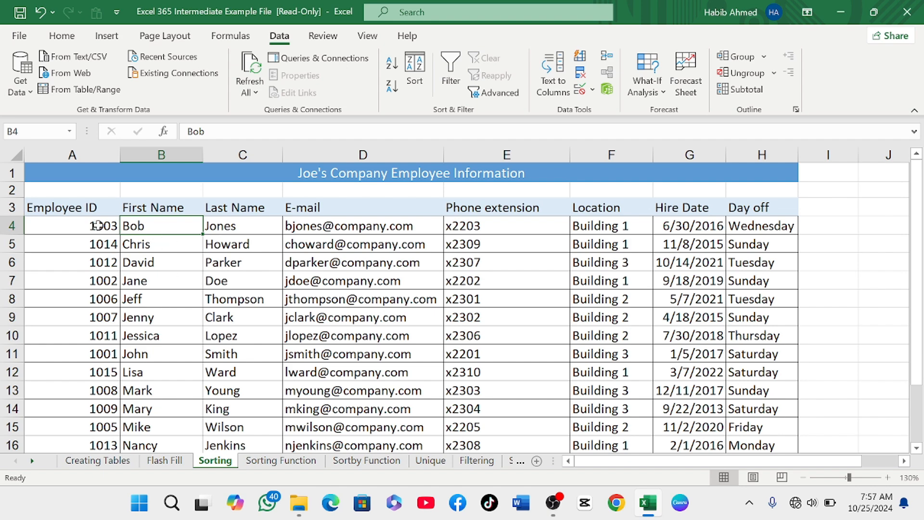
- Undo the last sort and sort the employee records again by First Name from A to Z
left_click(40, 12)
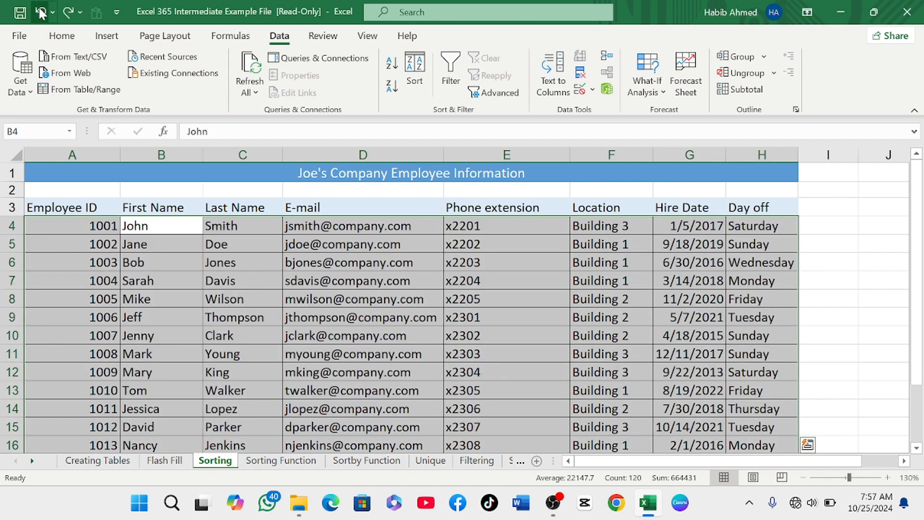
left_click(152, 277)
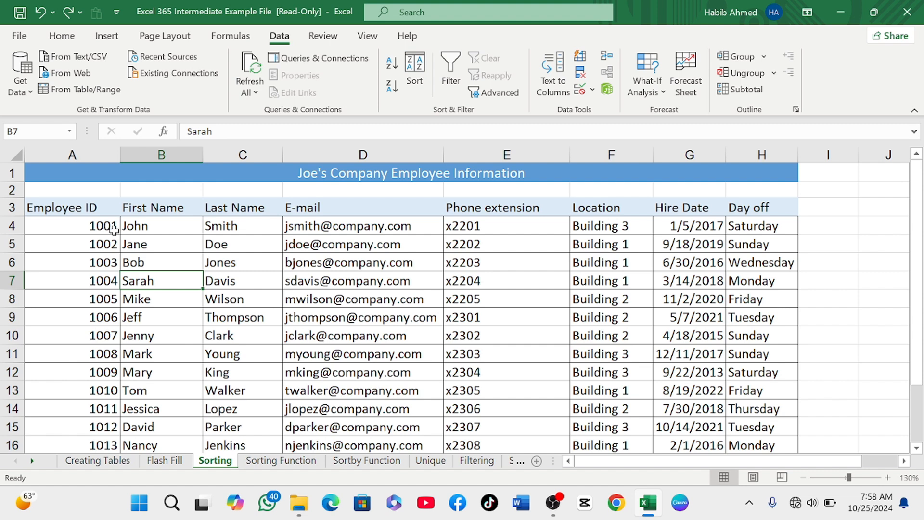
left_click(155, 259)
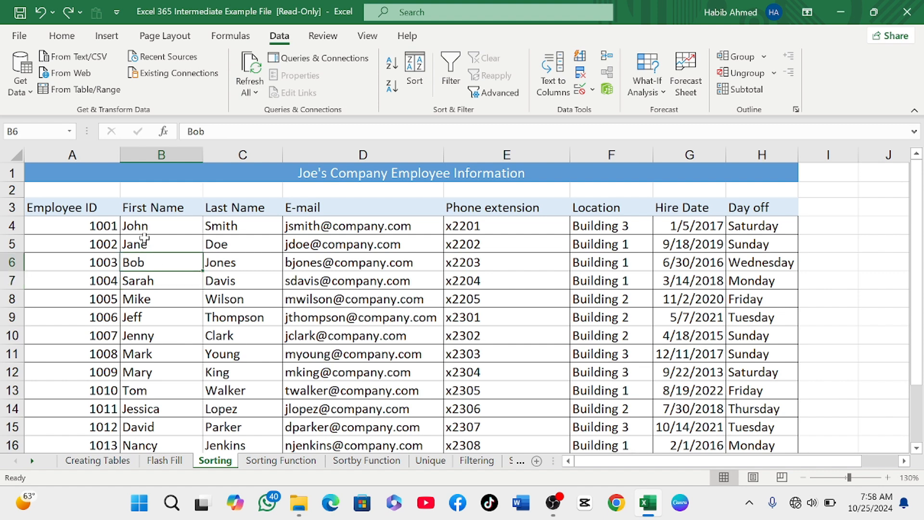
left_click(393, 64)
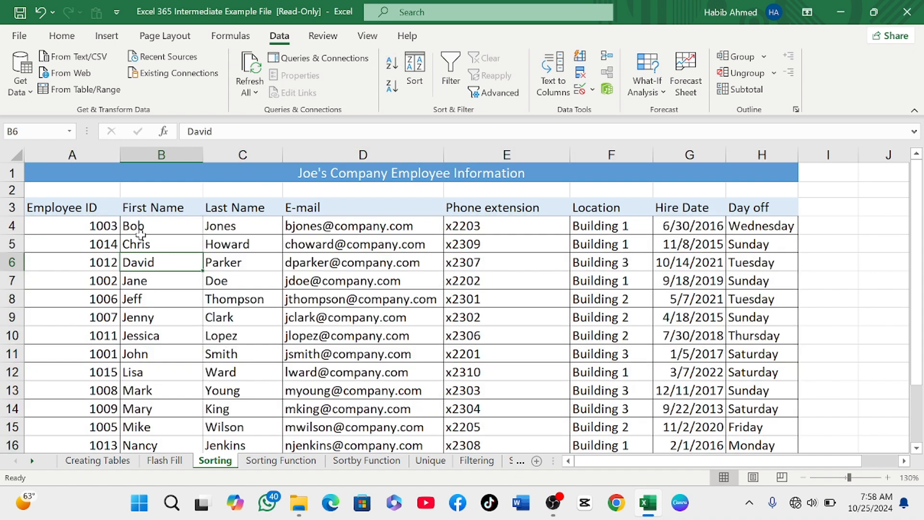
- Sort the employee records by Employee ID from smallest to largest and re-sort them by First Name from A to Z
left_click(90, 257)
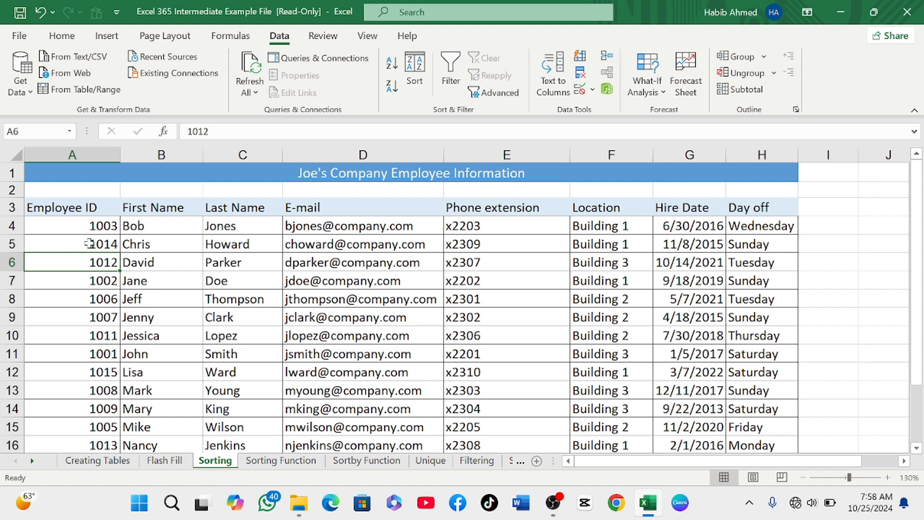
left_click(396, 68)
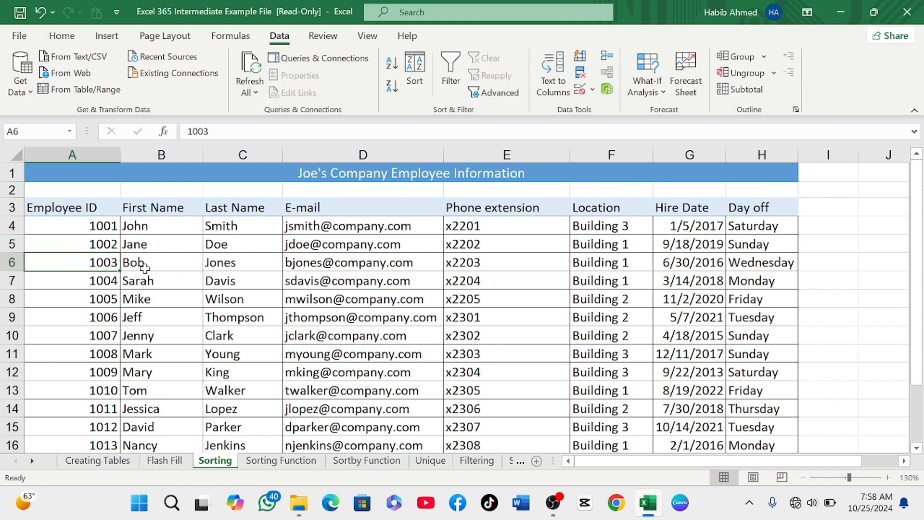
left_click(157, 244)
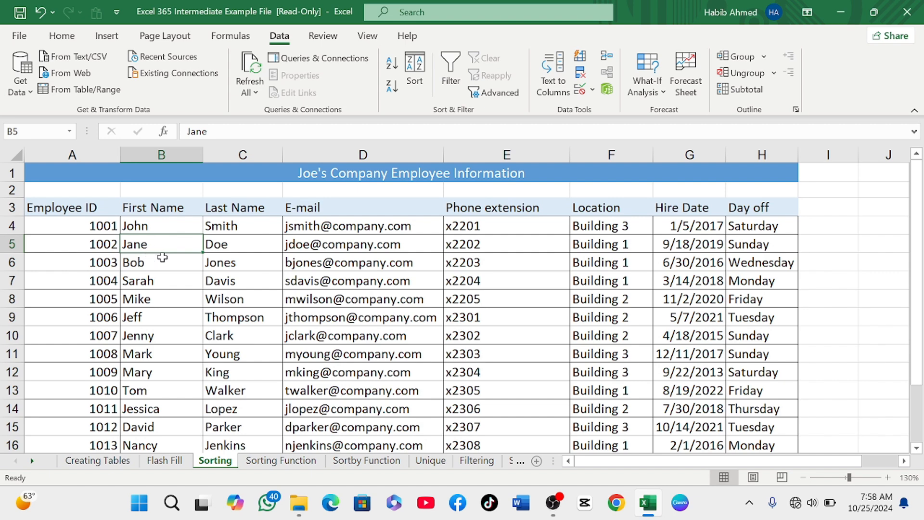
left_click(392, 63)
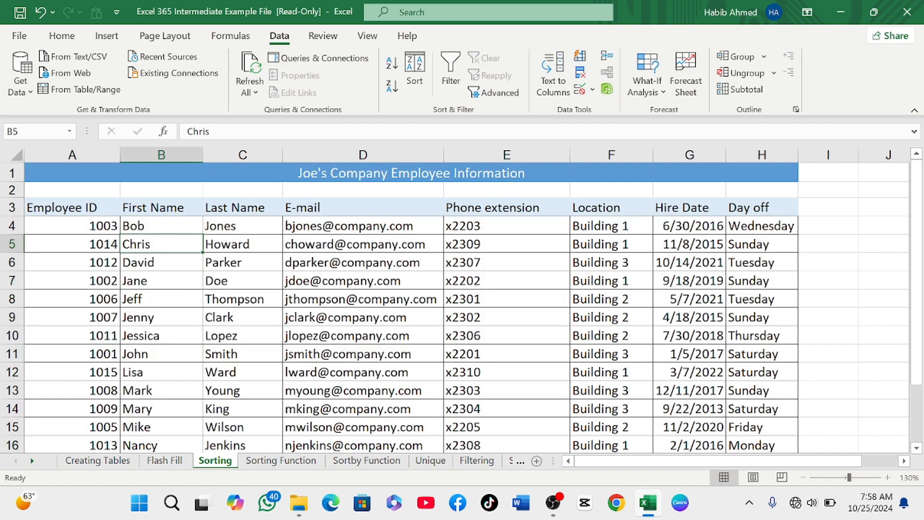
- Put the employee records back in Employee ID order, from smallest to largest
left_click(101, 248)
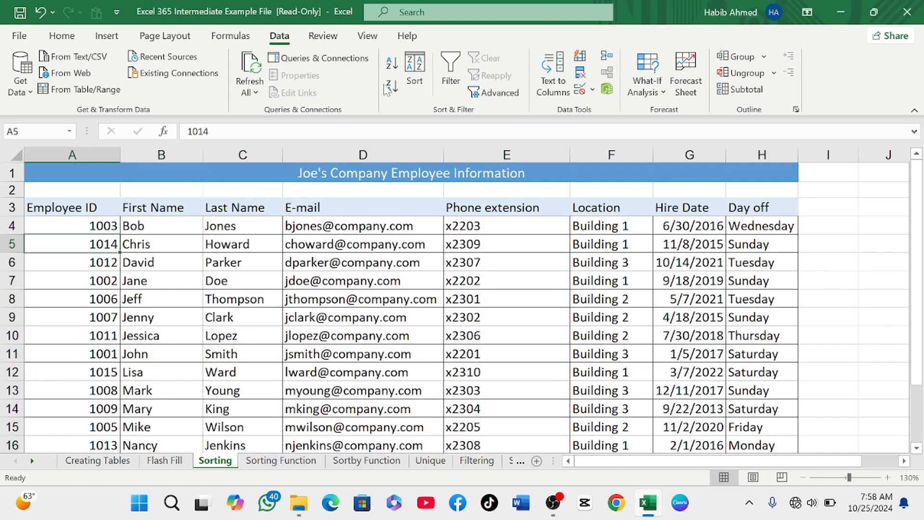
left_click(392, 64)
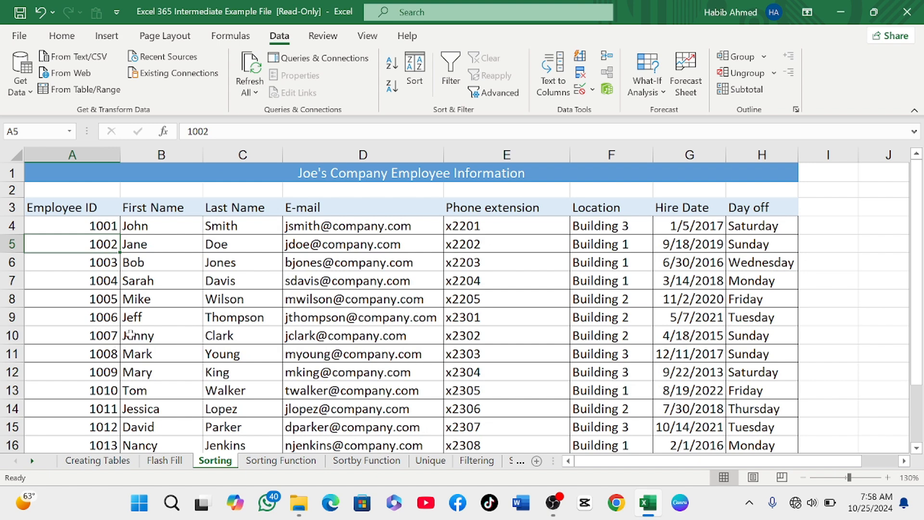
scroll(161, 321, "down", 1)
scroll(182, 320, "up", 1)
- Sort the employee records by Phone extension from Z to A and reverse the order to A to Z
left_click(484, 246)
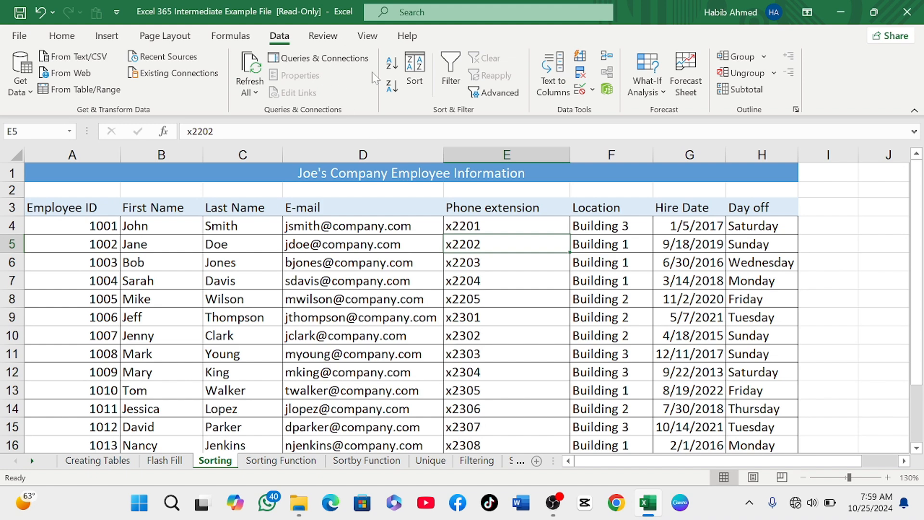
left_click(392, 87)
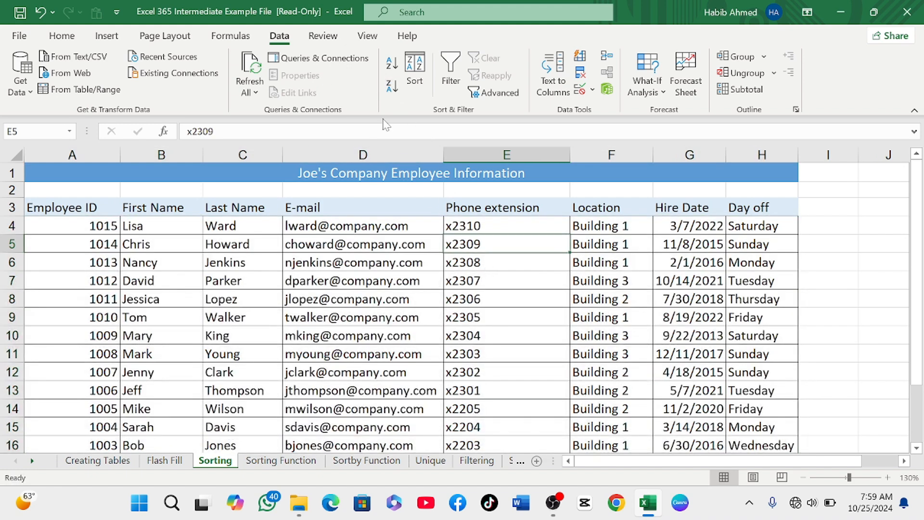
left_click(393, 64)
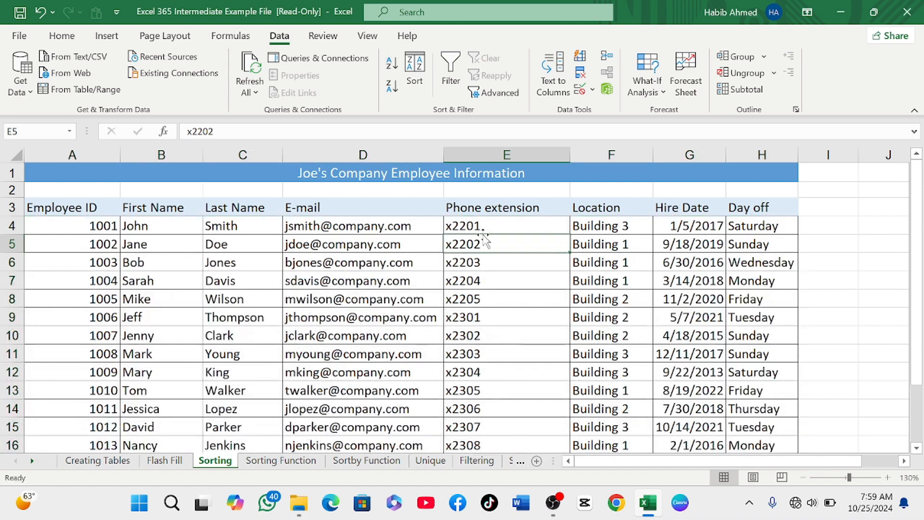
- Sort the employee records by Location from A to Z and reverse the order to Z to A
left_click(610, 274)
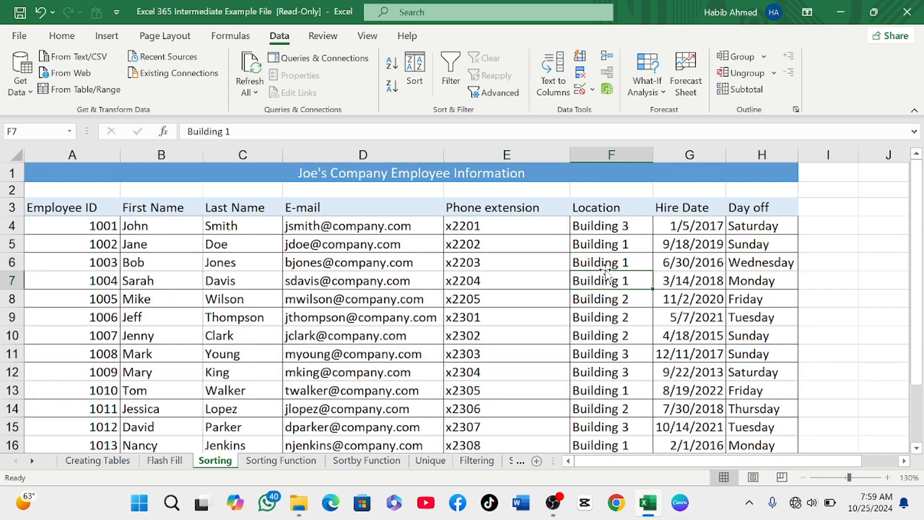
left_click(391, 65)
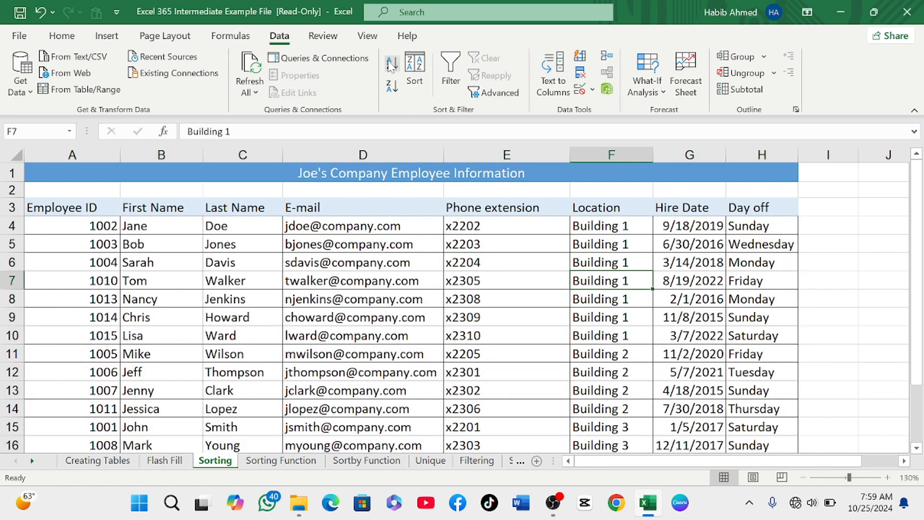
left_click(392, 87)
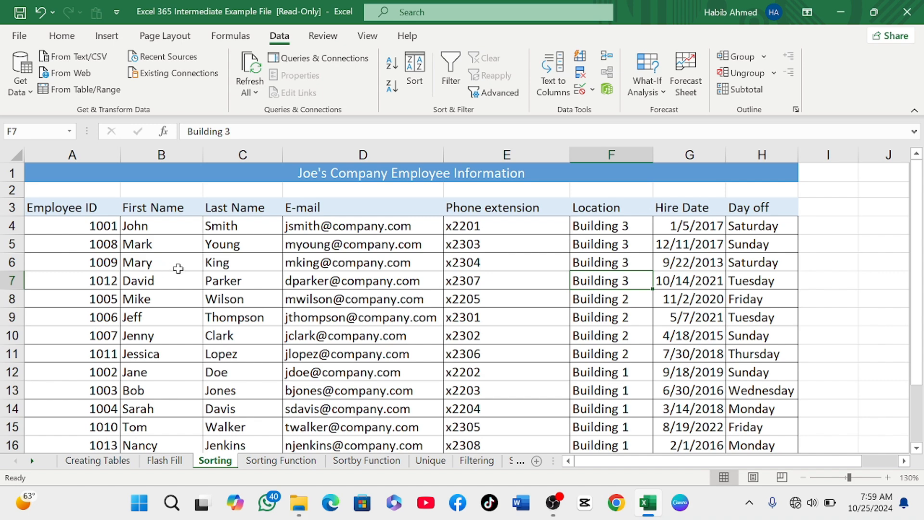
- Apply a custom sort to the employee records by Last Name on cell values, in A to Z order
left_click(244, 245)
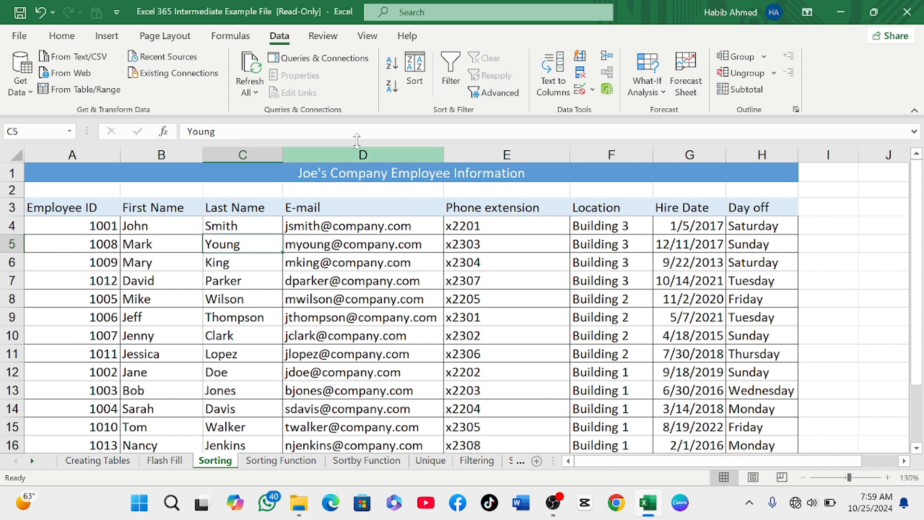
left_click(415, 70)
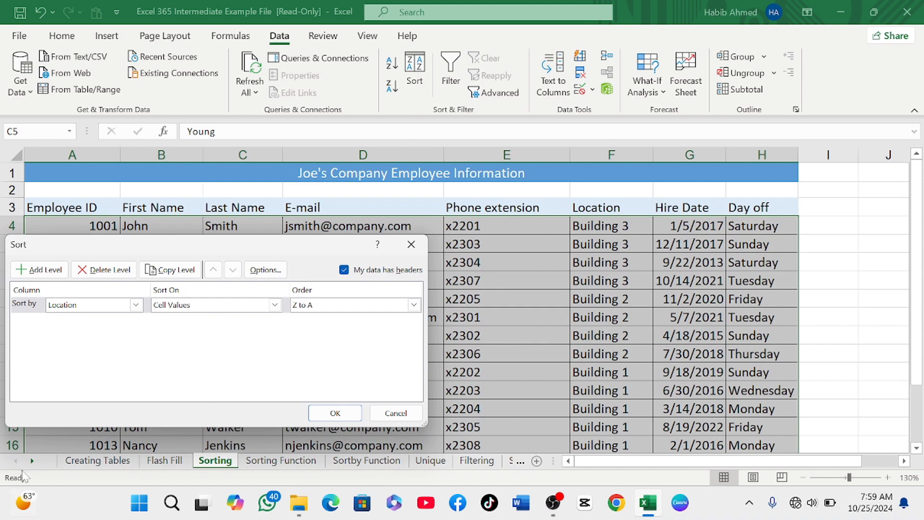
left_click(136, 305)
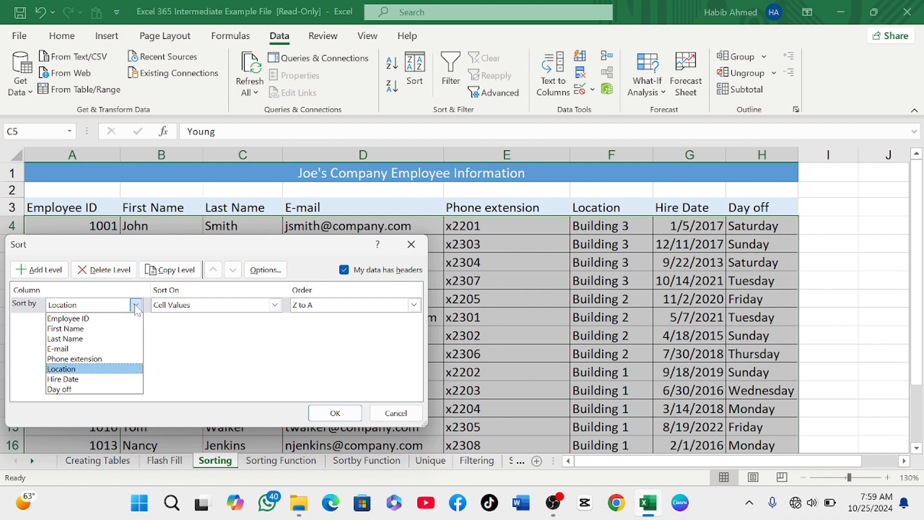
left_click(79, 339)
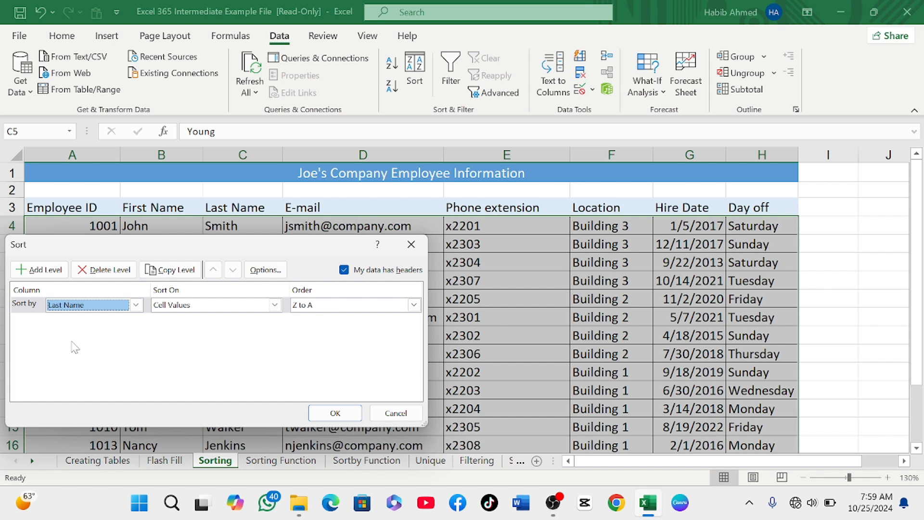
left_click(276, 306)
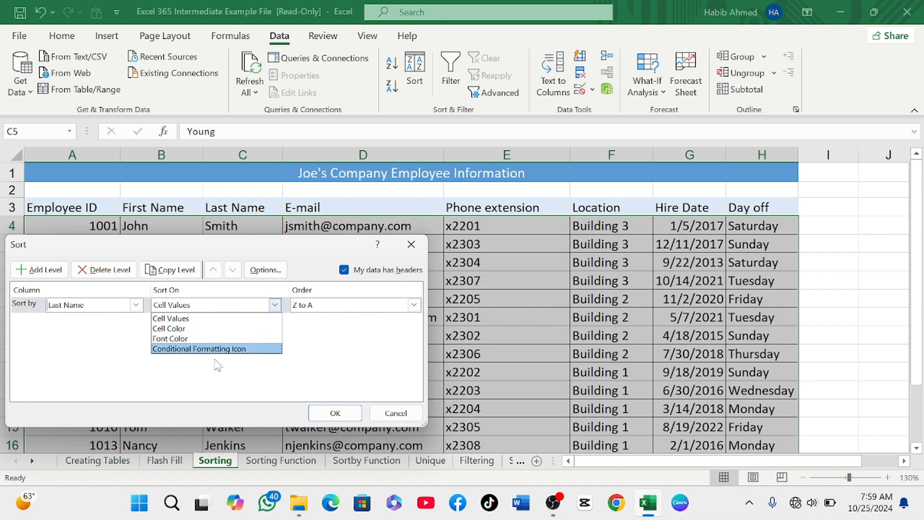
left_click(187, 319)
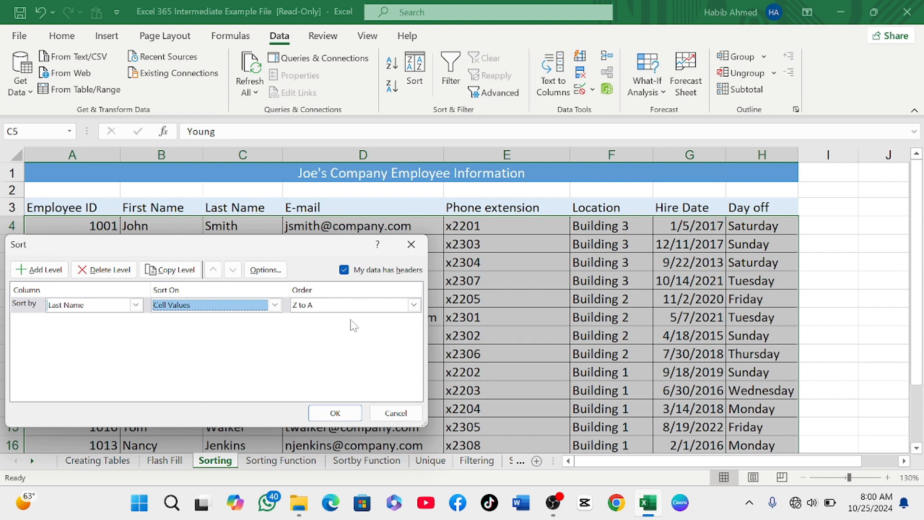
left_click(414, 306)
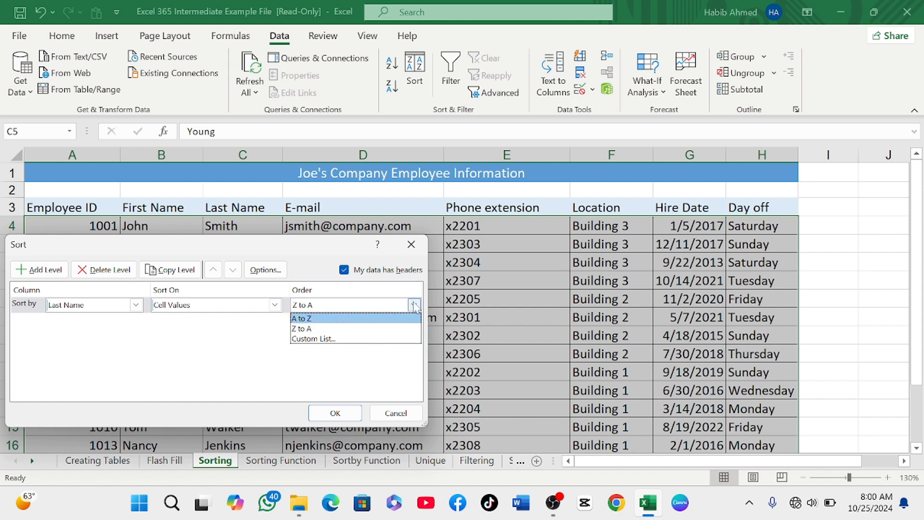
left_click(323, 318)
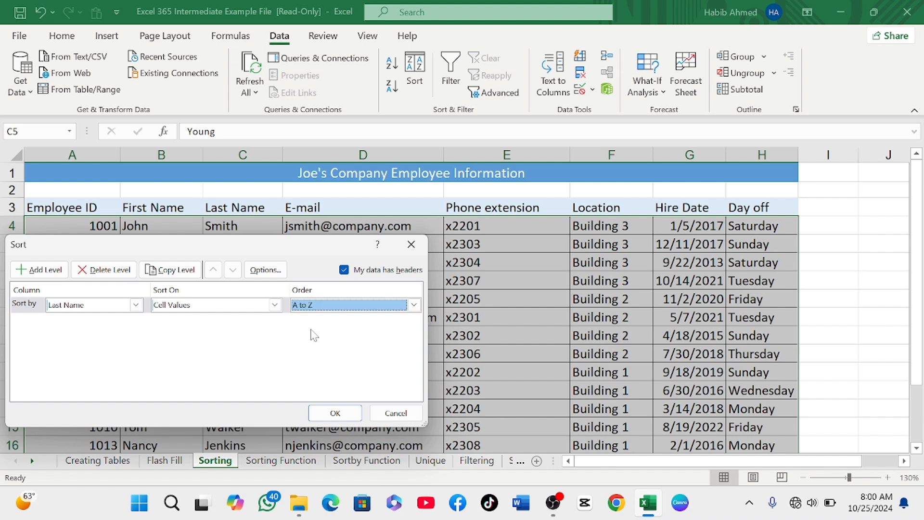
left_click(332, 413)
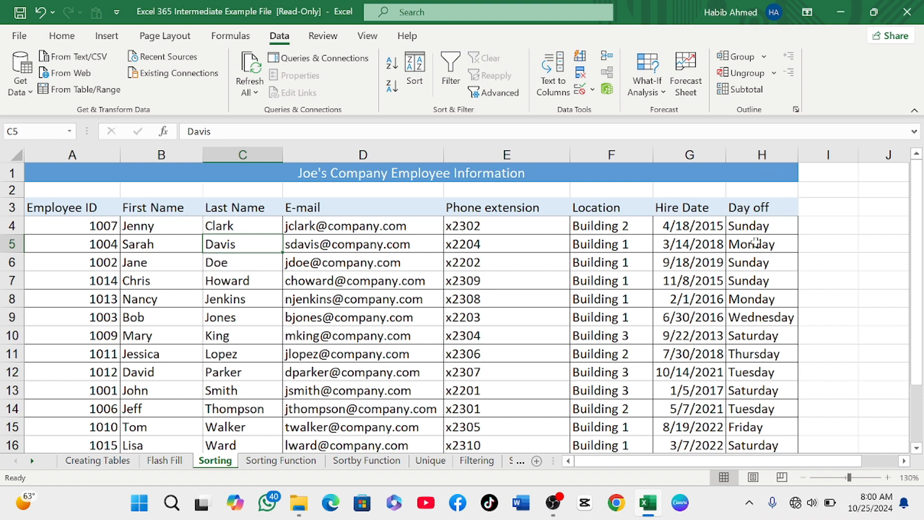
- Set up a custom sort of the employee records by Day off, based on cell values
left_click(762, 256)
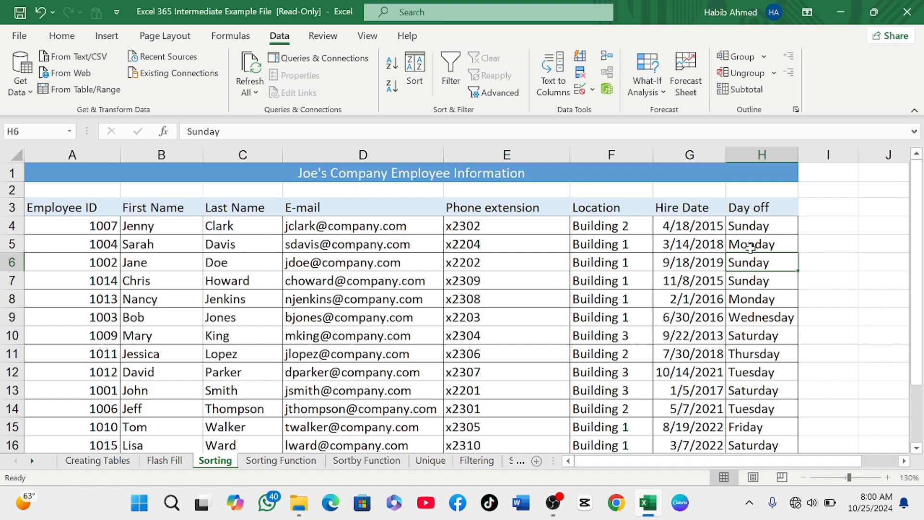
left_click(415, 72)
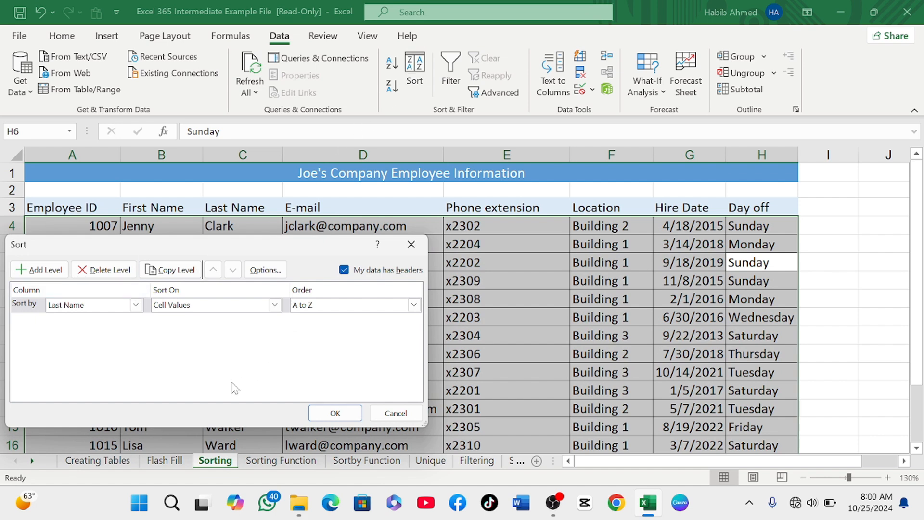
left_click(136, 305)
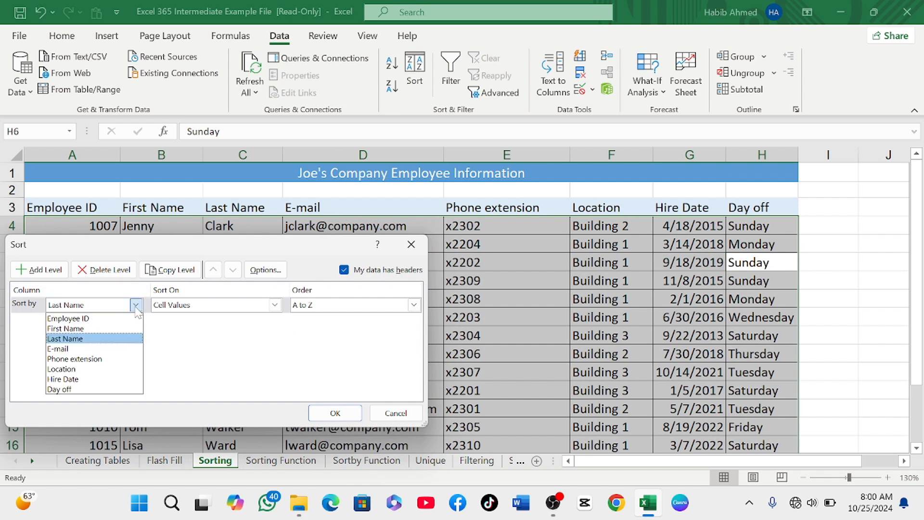
left_click(96, 389)
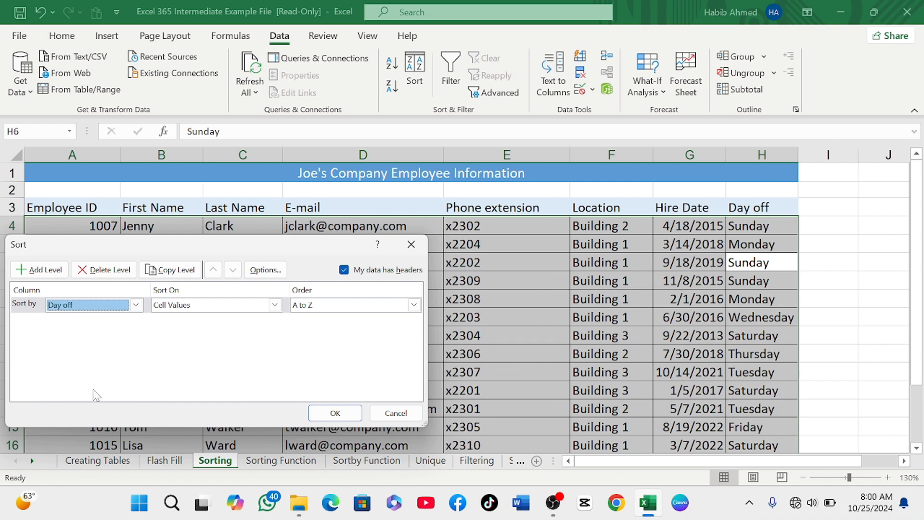
left_click(275, 306)
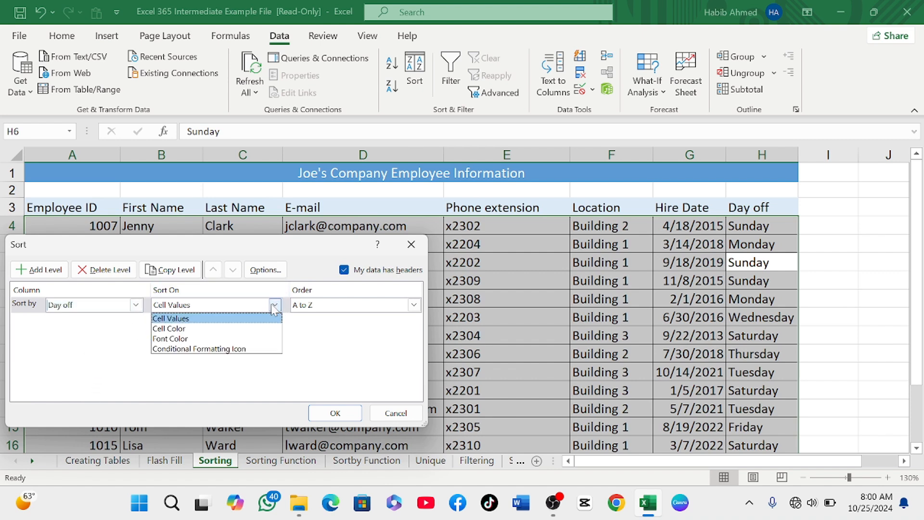
left_click(321, 357)
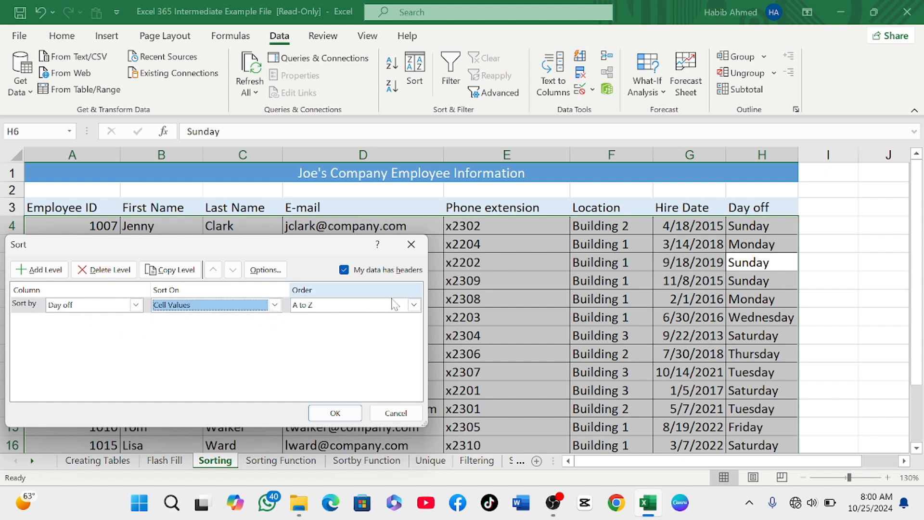
- Order the Day off sort by the full weekday custom list from Sunday to Saturday and apply it to the employee records
left_click(413, 305)
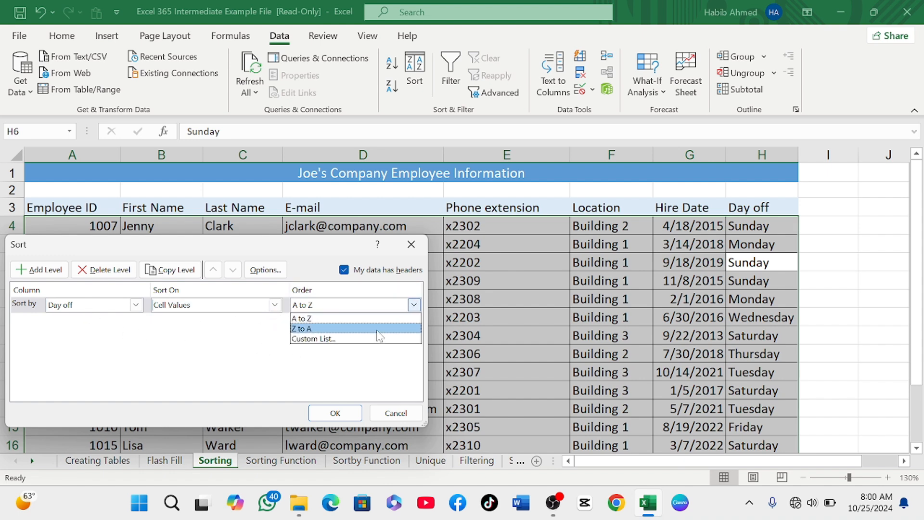
left_click(323, 339)
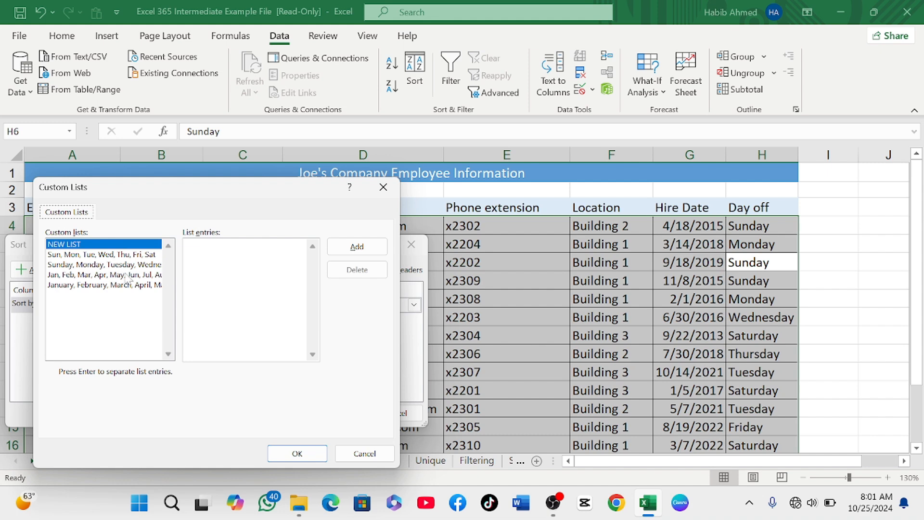
left_click(73, 265)
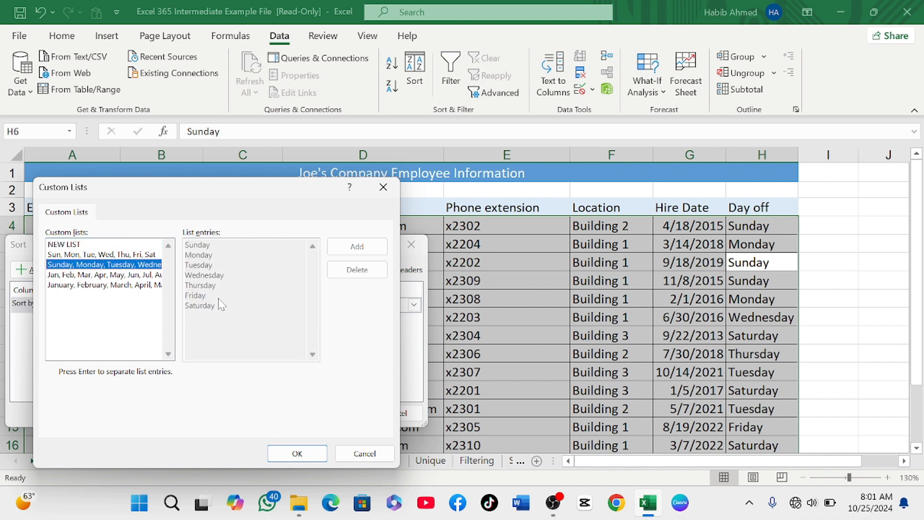
left_click(297, 454)
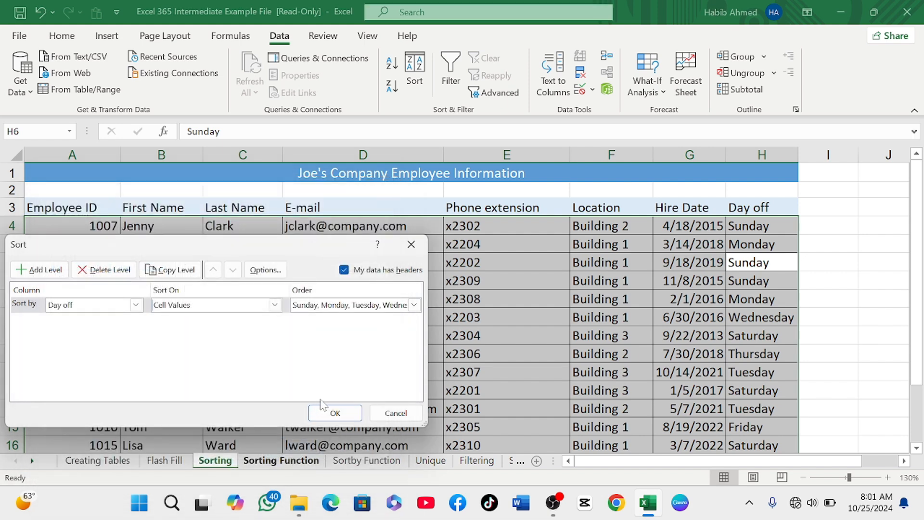
left_click(328, 413)
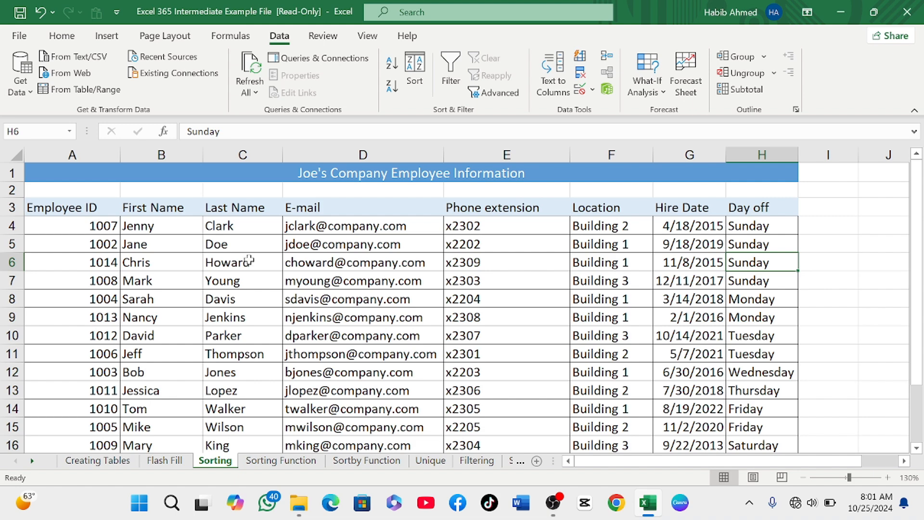
scroll(249, 260, "down", 4)
scroll(249, 260, "up", 3)
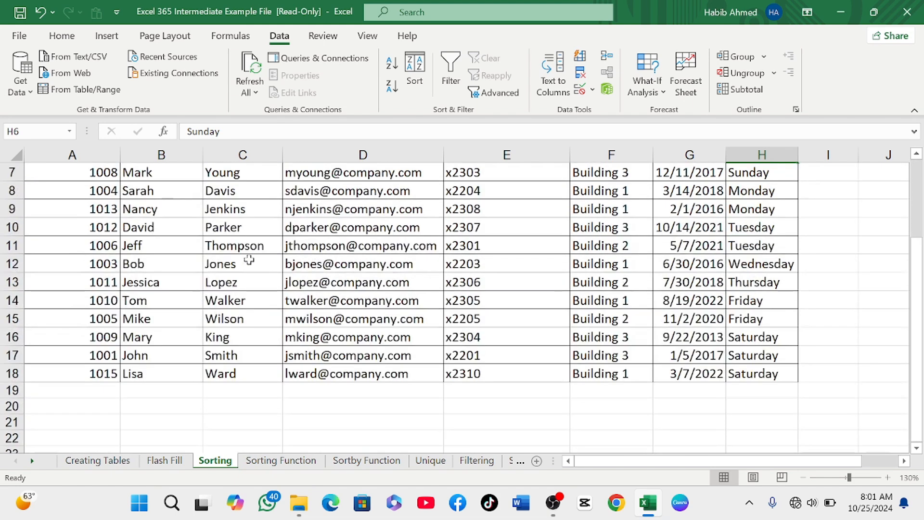
scroll(249, 260, "up", 3)
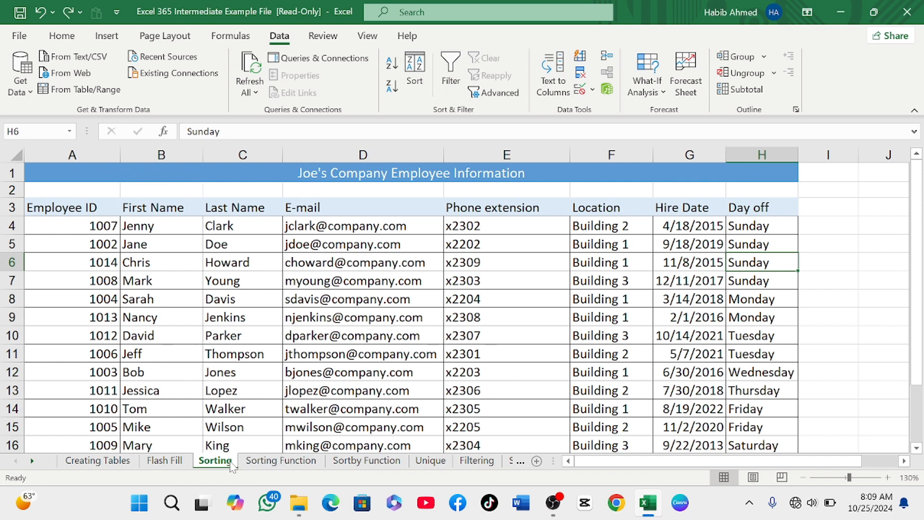
- On the Sorting Function sheet, enter =SORT(A2:D7,3,1) in F2 to list the sales data by Product in ascending order
left_click(282, 461)
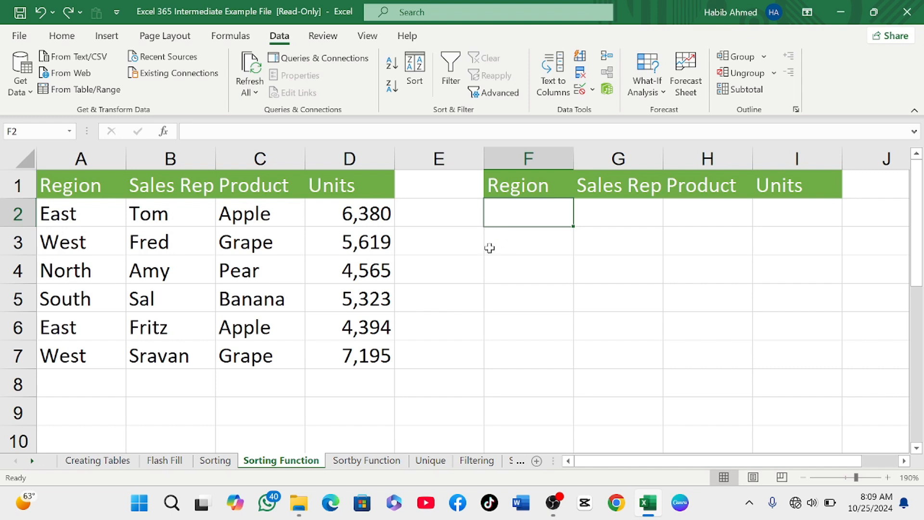
type("=s")
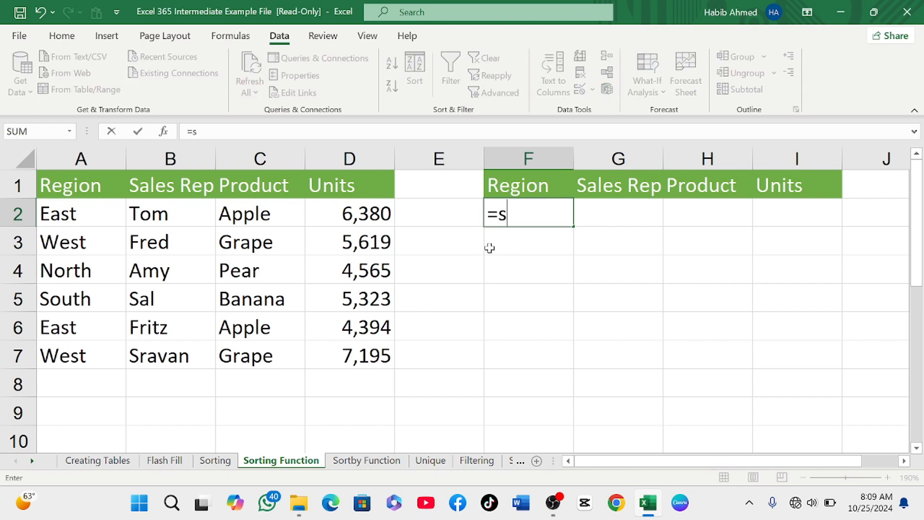
type("ort")
key("Tab")
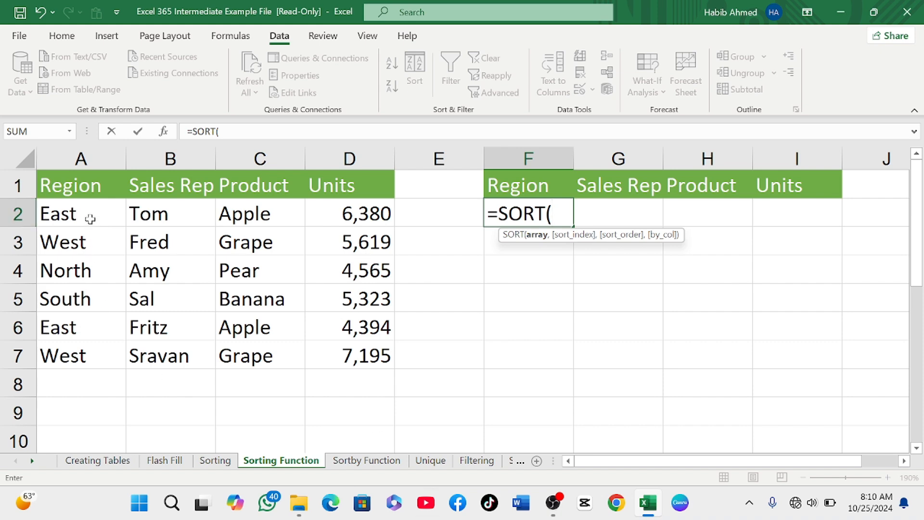
left_click_drag(91, 216, 344, 351)
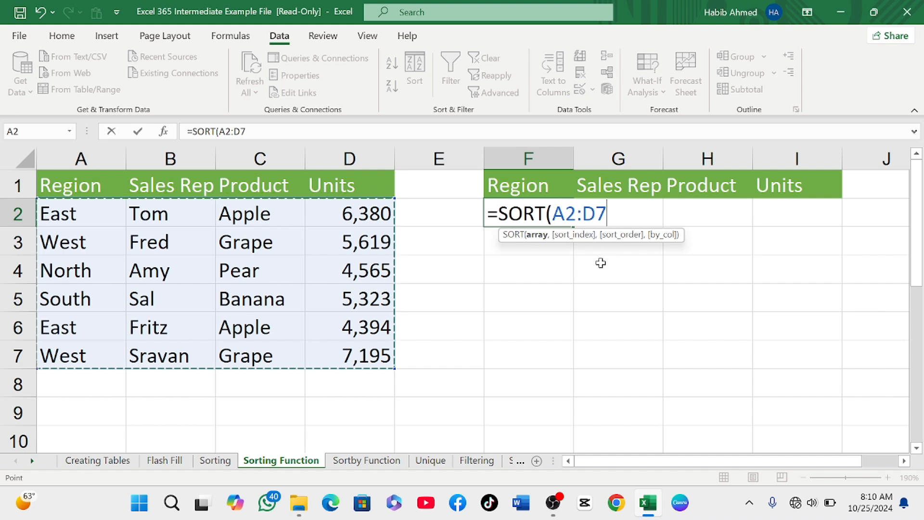
type(",3")
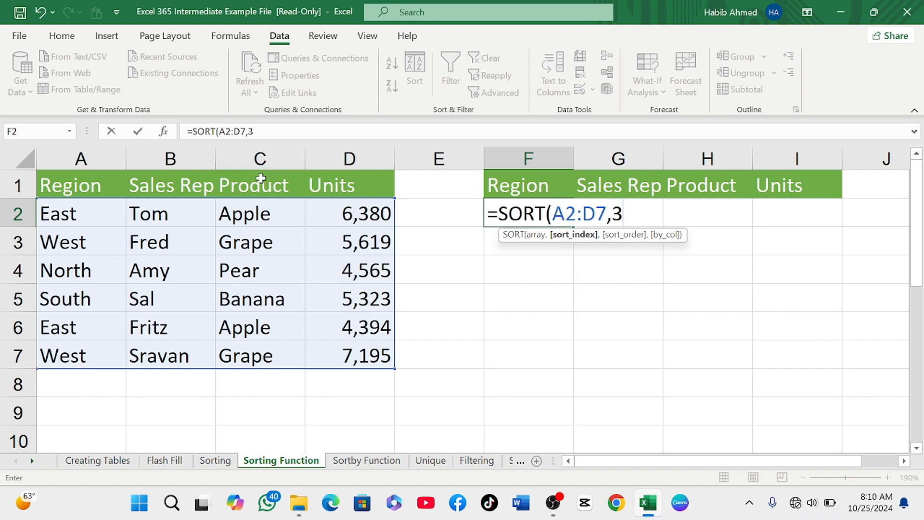
type(",")
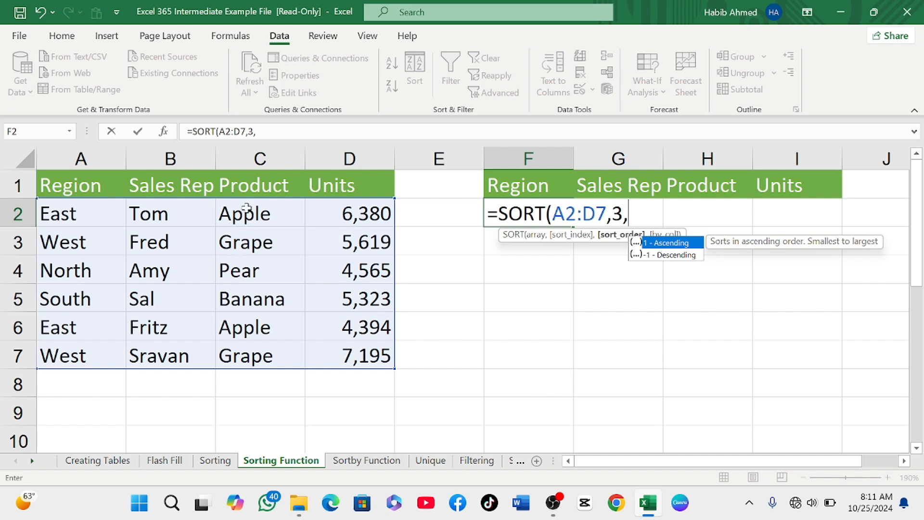
type("1")
key("Return")
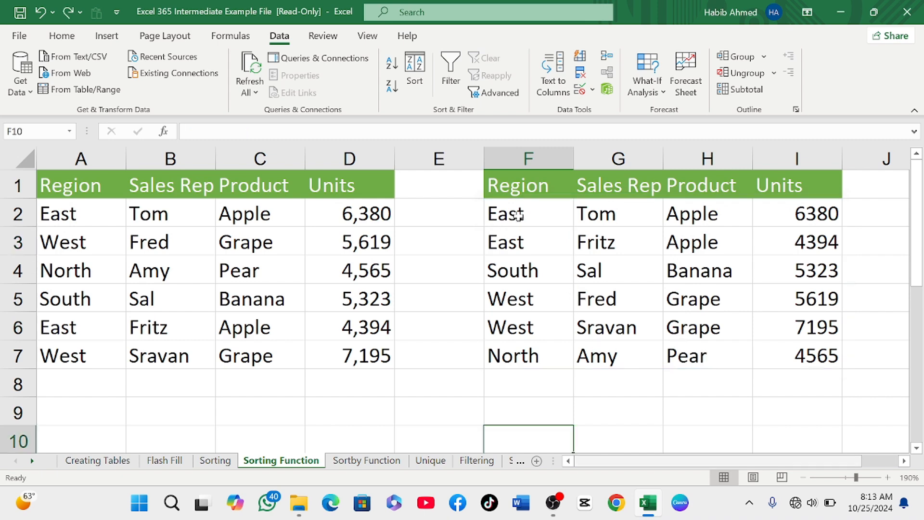
- Change the sort index in the F2 SORT formula to 1 to order the list by Region
left_click(509, 213)
double_click(510, 212)
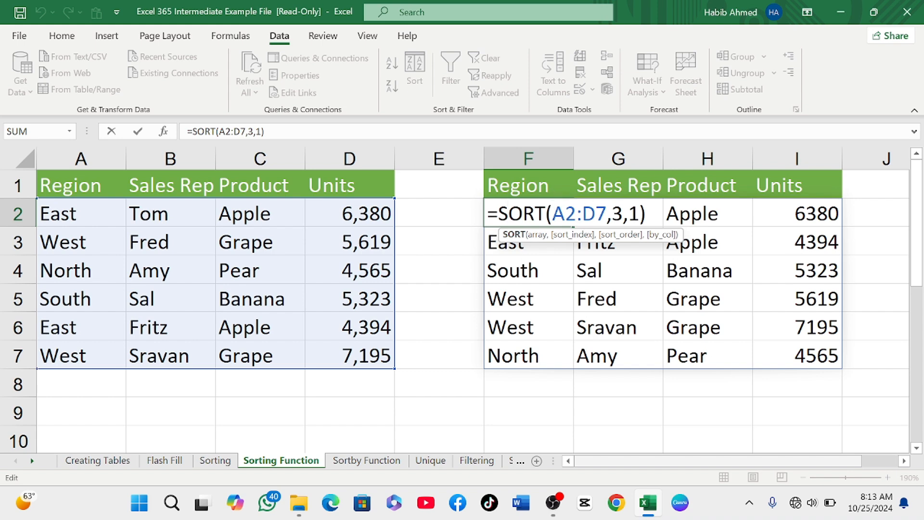
left_click(622, 213)
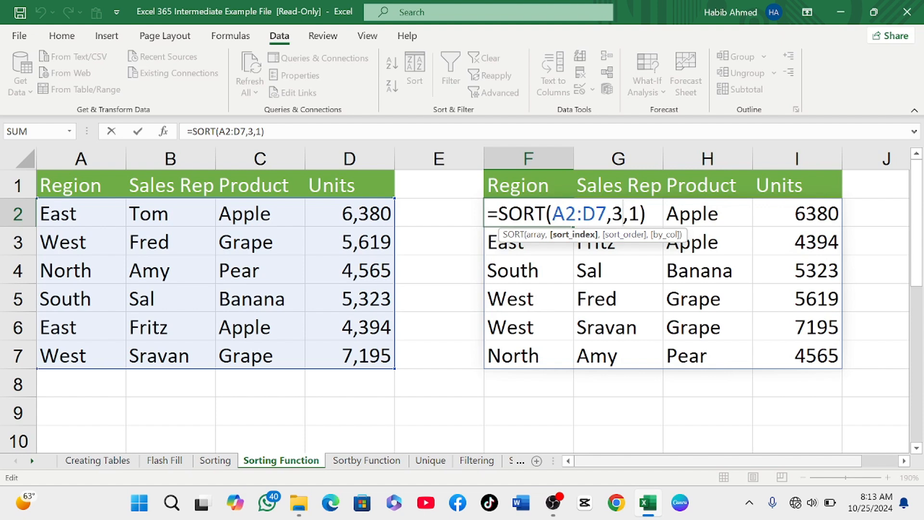
key("BackSpace")
type("1")
key("Return")
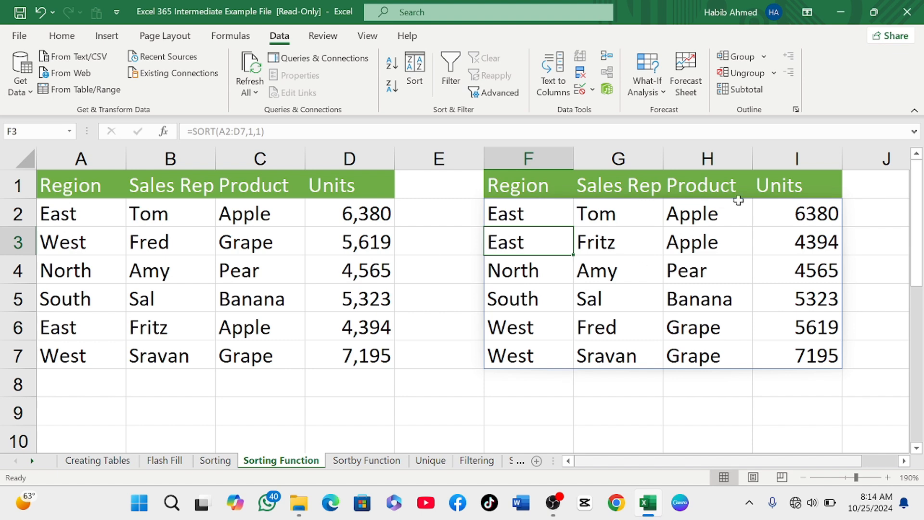
- Set the sort index in the F2 SORT formula to 2 for the Sales Rep column
double_click(608, 215)
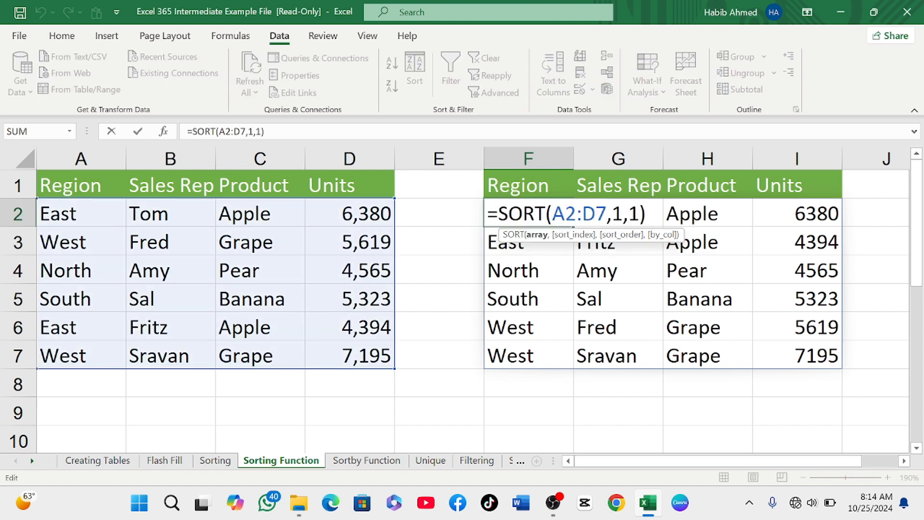
key("Right")
key("Right")
key("Right")
key("Right")
key("Right")
key("Right")
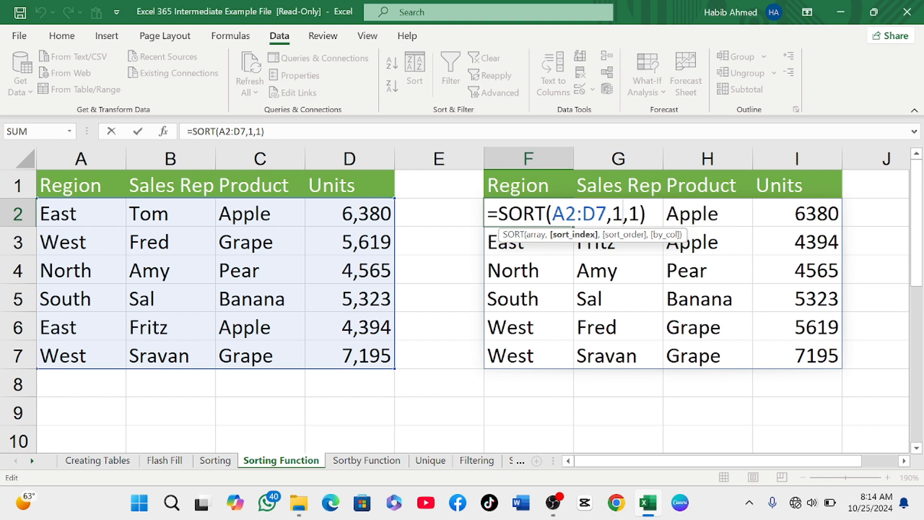
key("BackSpace")
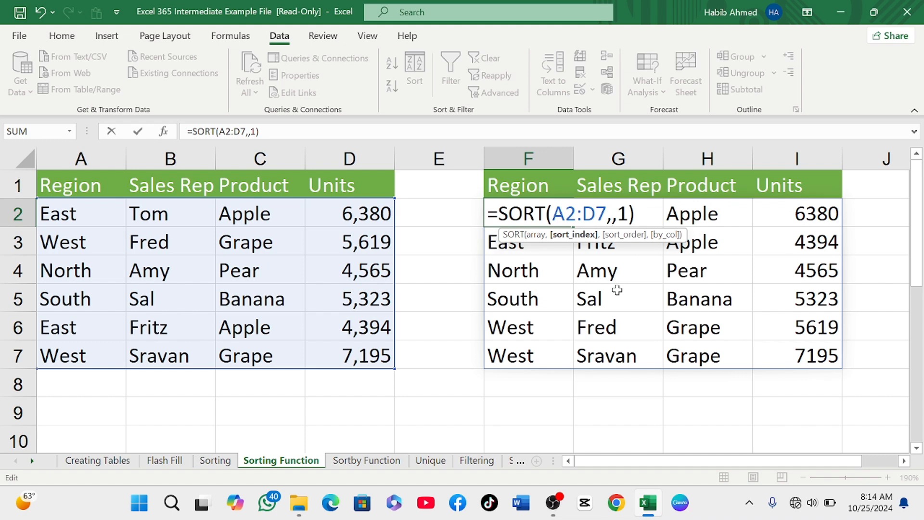
type("2")
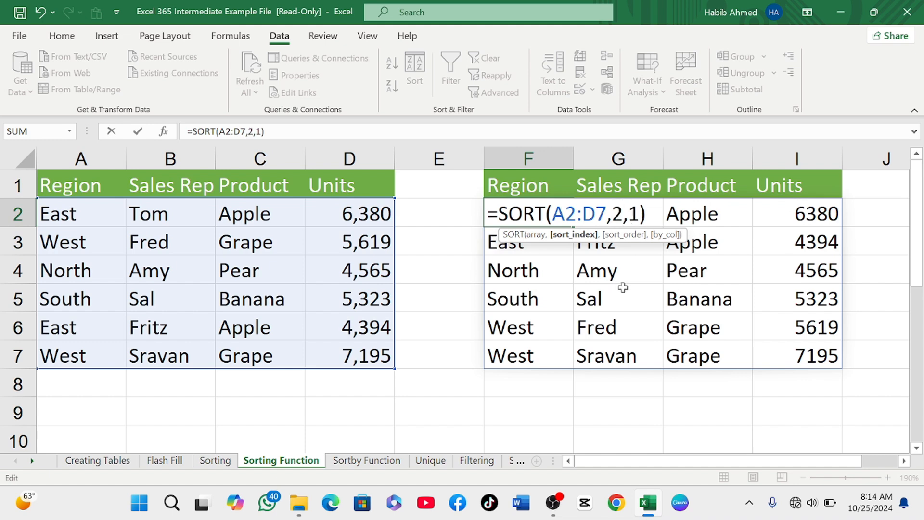
- Set the sort order in the F2 SORT formula to -1 for descending and commit the formula
key("Right")
key("Right")
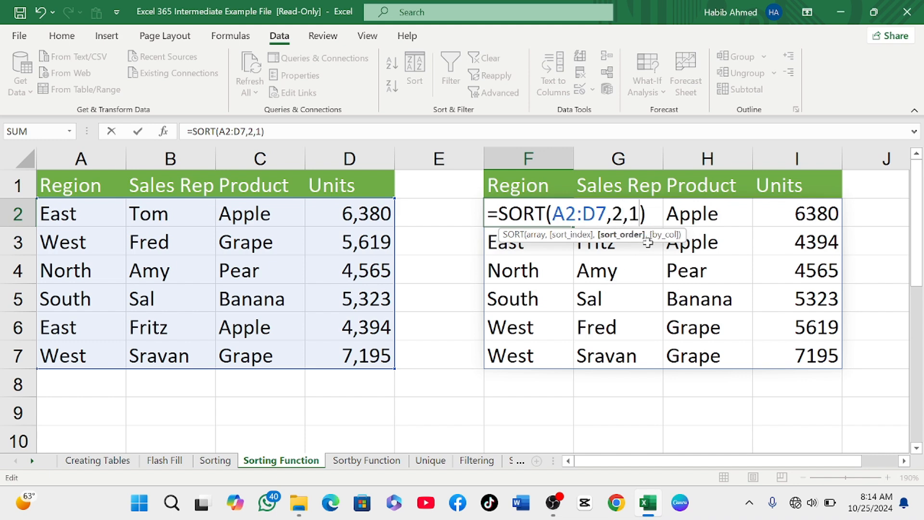
key("BackSpace")
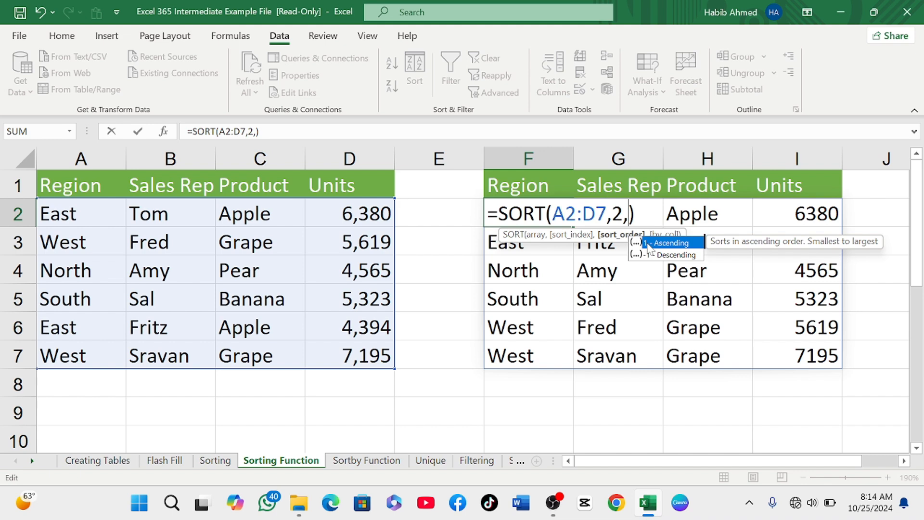
type("=")
key("BackSpace")
type("-1")
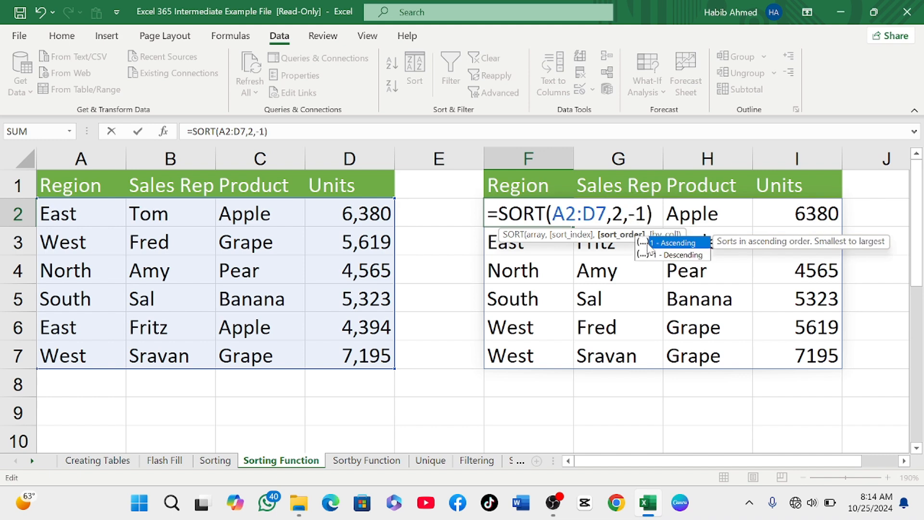
key("Return")
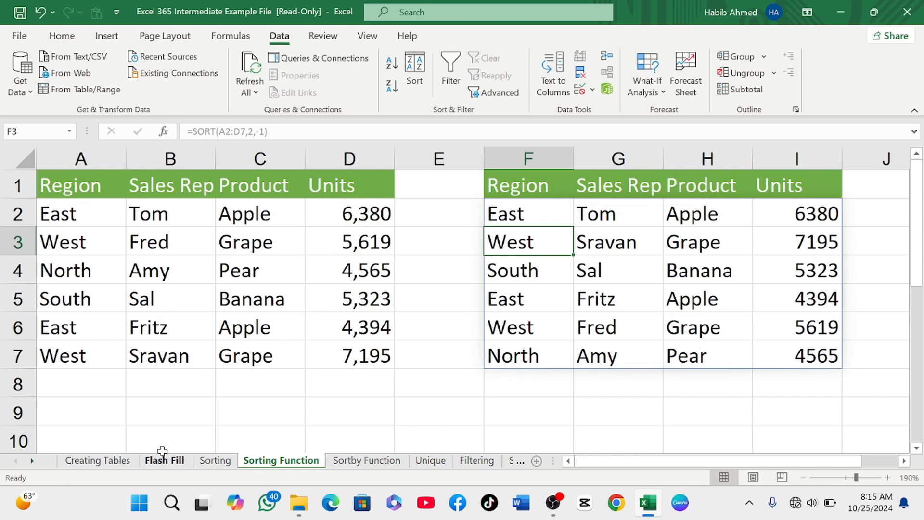
- Review the Creating Tables, Flash Fill and Sorting sheets and return to the Sorting Function sheet
left_click(109, 461)
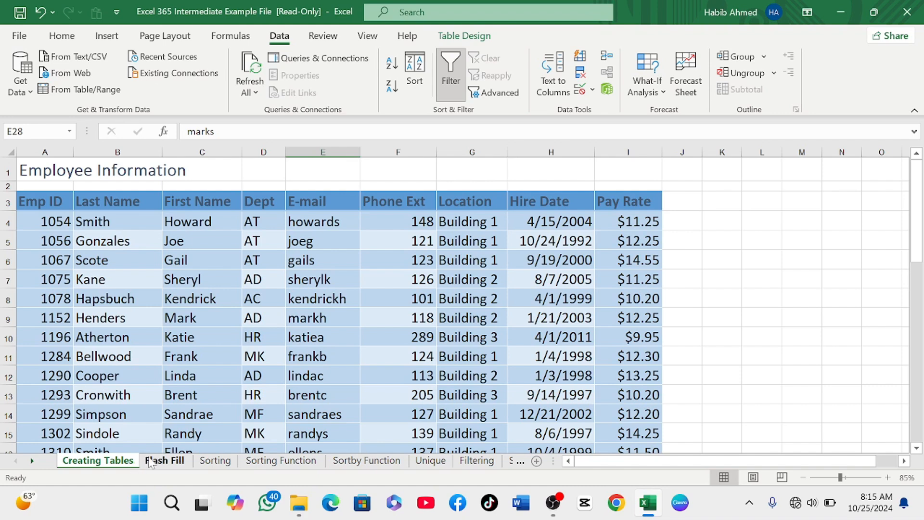
left_click(151, 461)
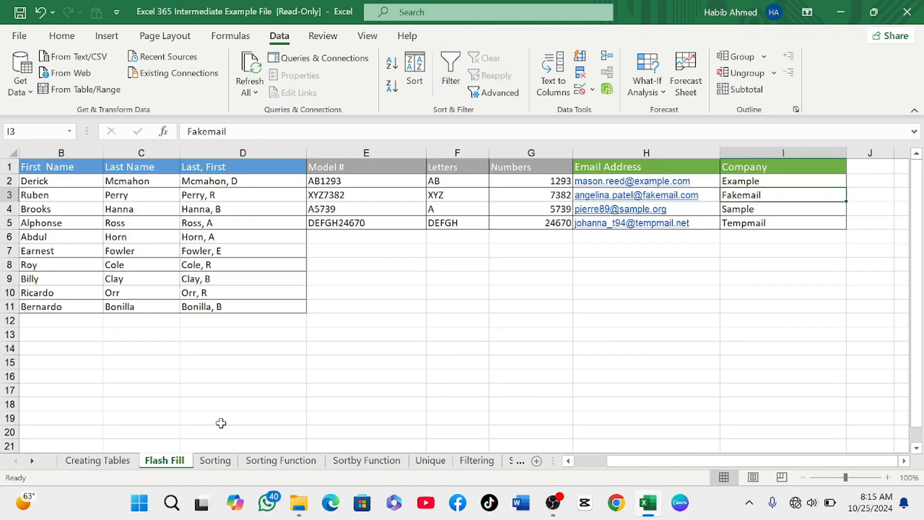
left_click(216, 461)
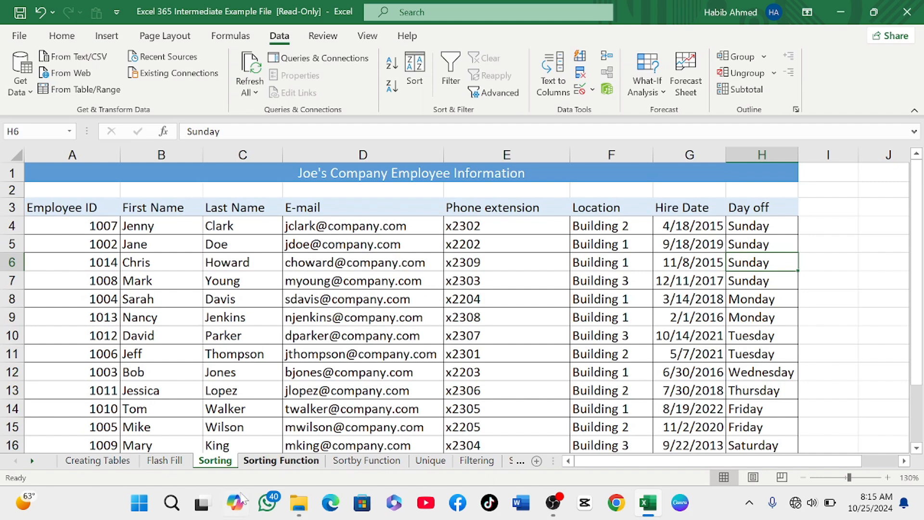
left_click(277, 460)
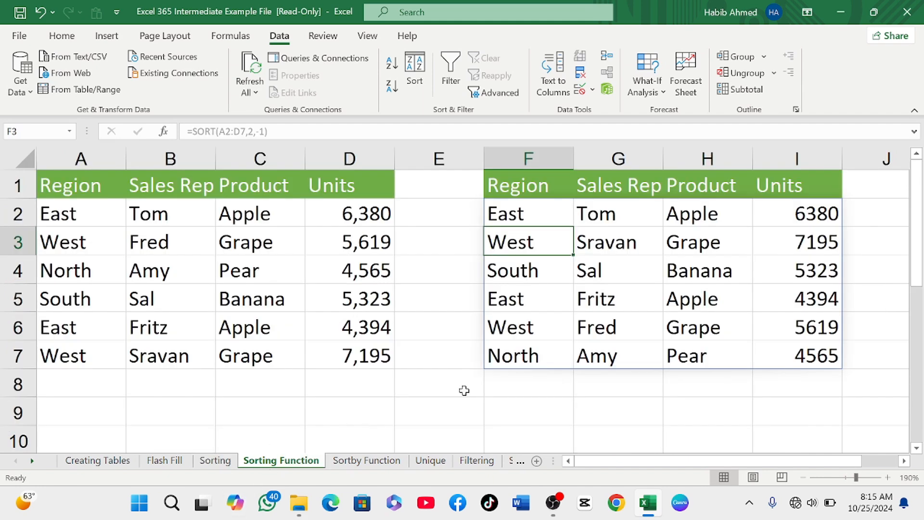